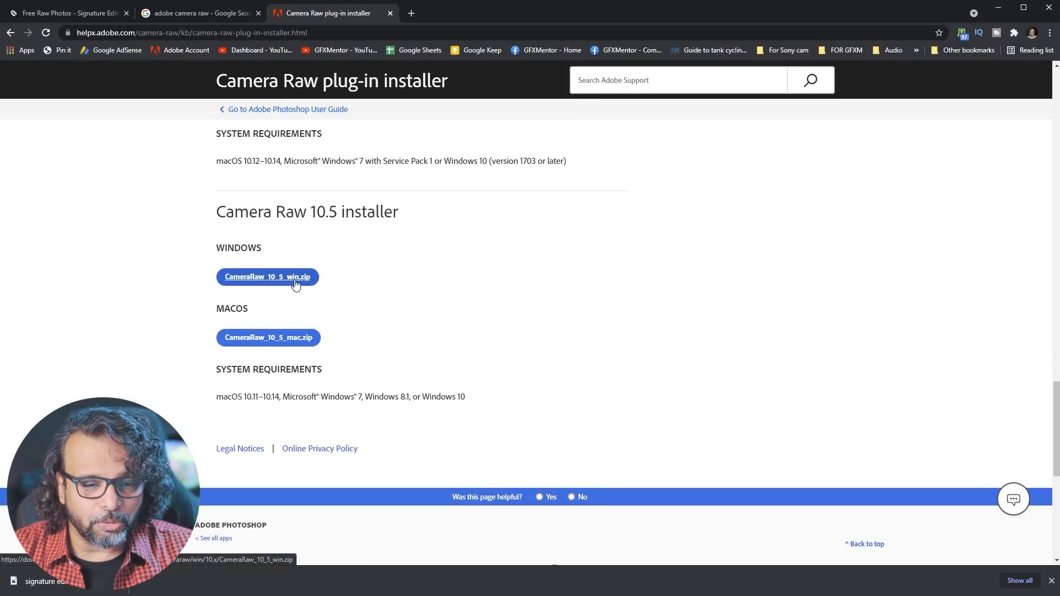
Try to download the latest Camera Raw 13.3 installer for Windows from the Adobe plug-in page.
scroll(377, 303, "up", 15)
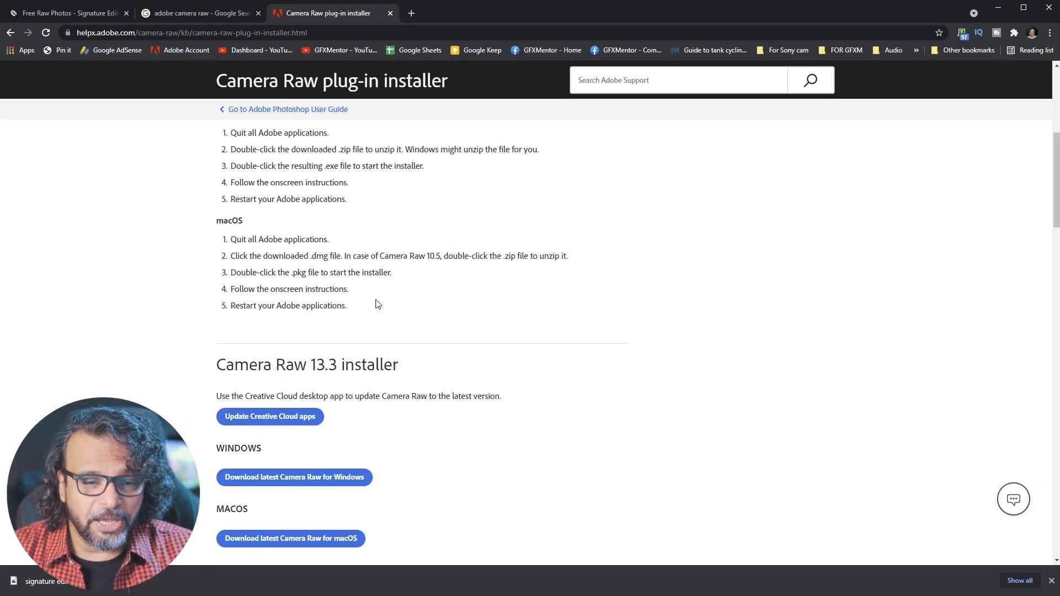
scroll(387, 306, "down", 2)
scroll(419, 315, "up", 5)
scroll(419, 316, "down", 4)
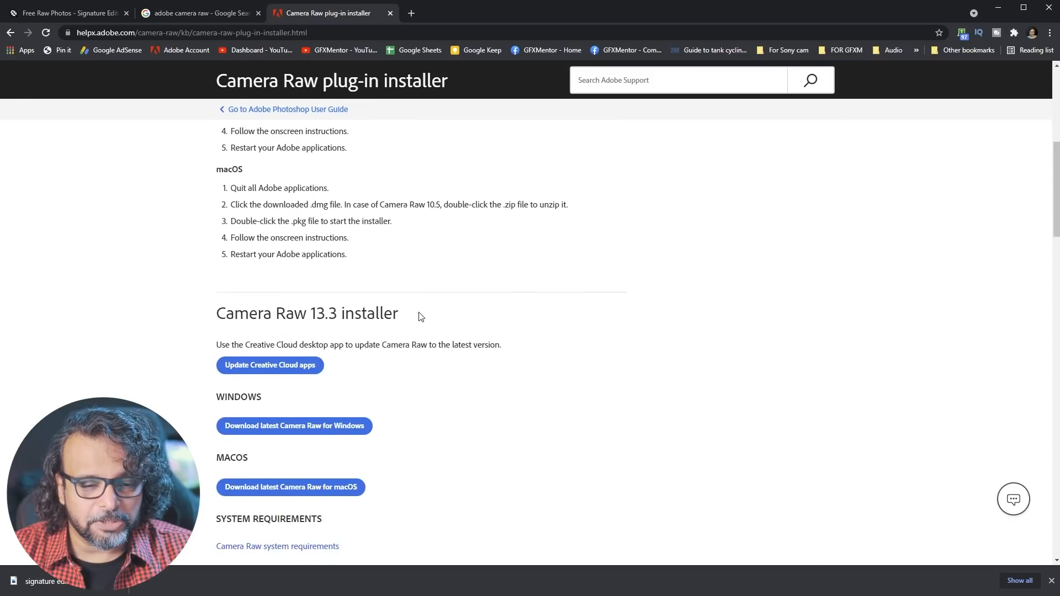
left_click(284, 427)
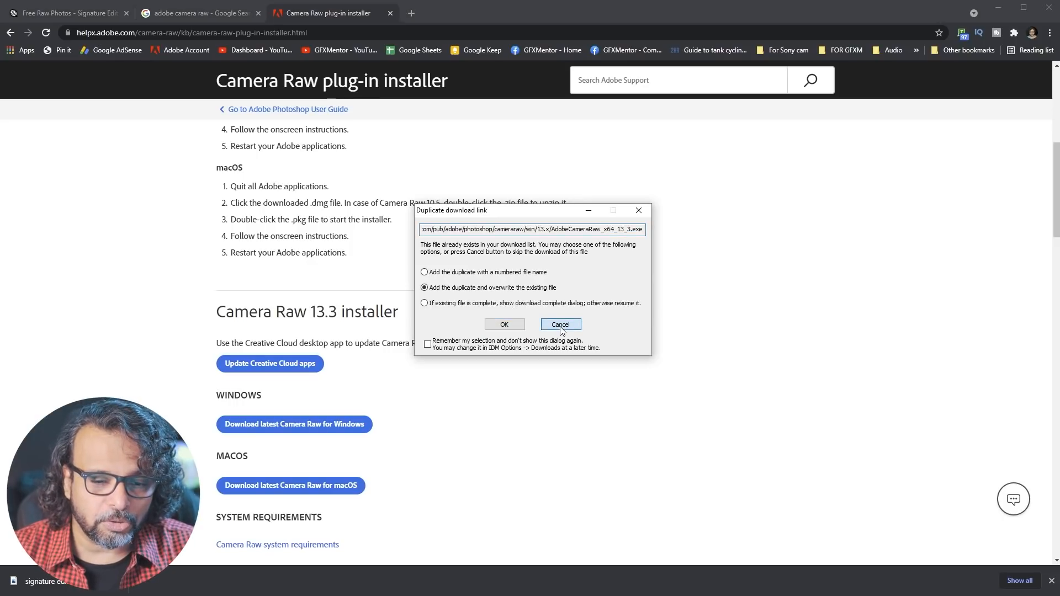
left_click(561, 330)
Try to download the Camera Raw 10.5 Windows installer, CameraRaw_10_5_win.zip, from the same page.
scroll(468, 398, "up", 6)
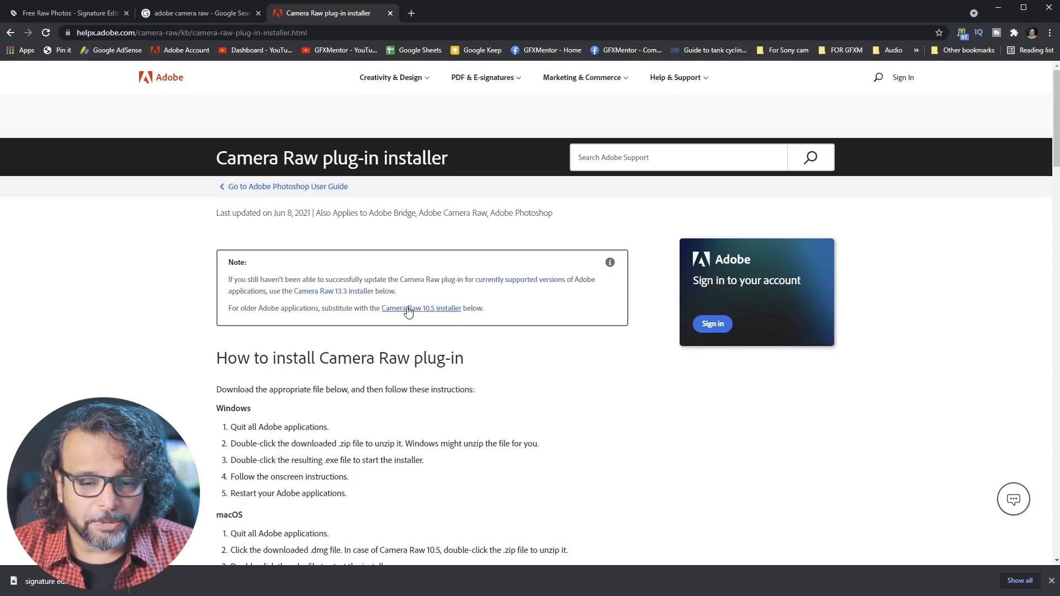
scroll(464, 341, "down", 20)
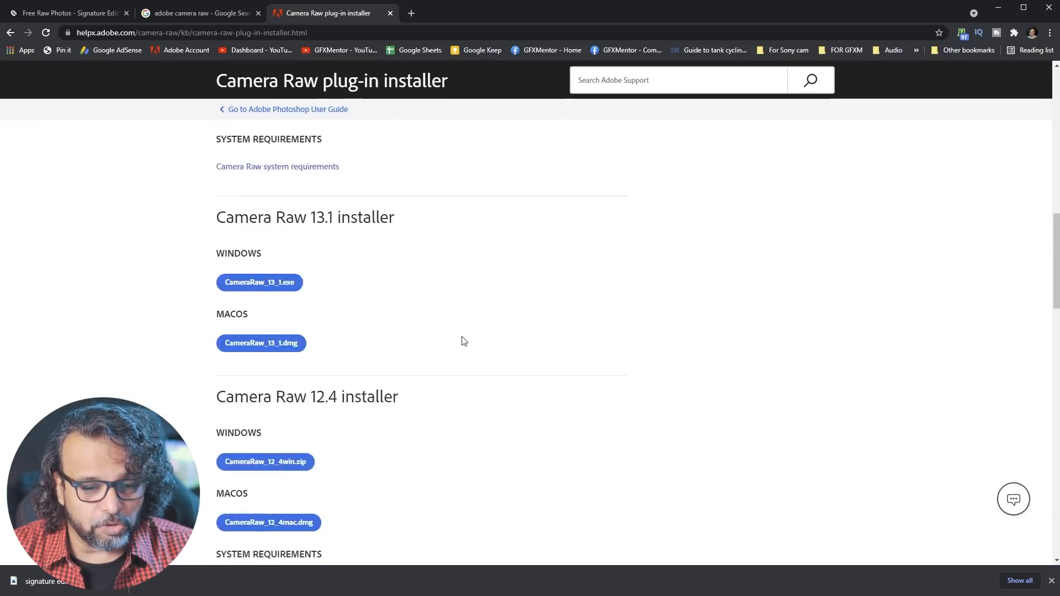
scroll(464, 340, "up", 4)
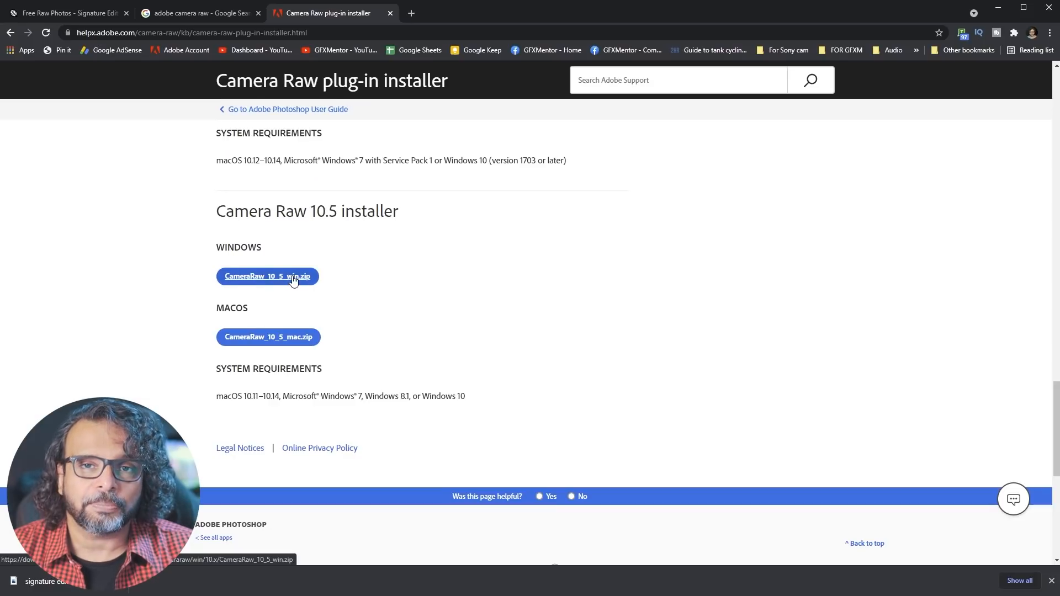
left_click(292, 278)
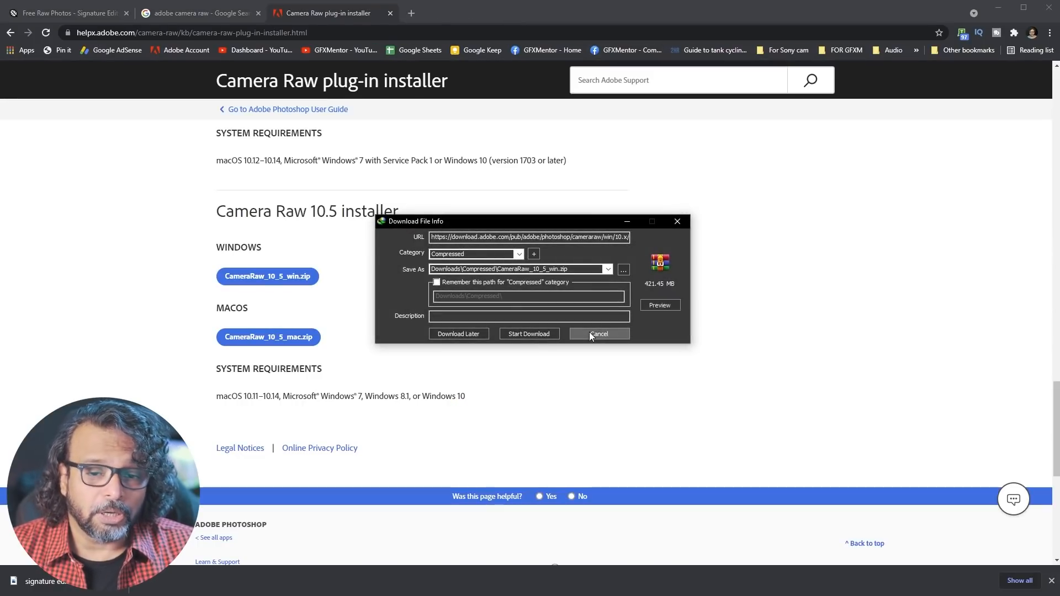
left_click(589, 332)
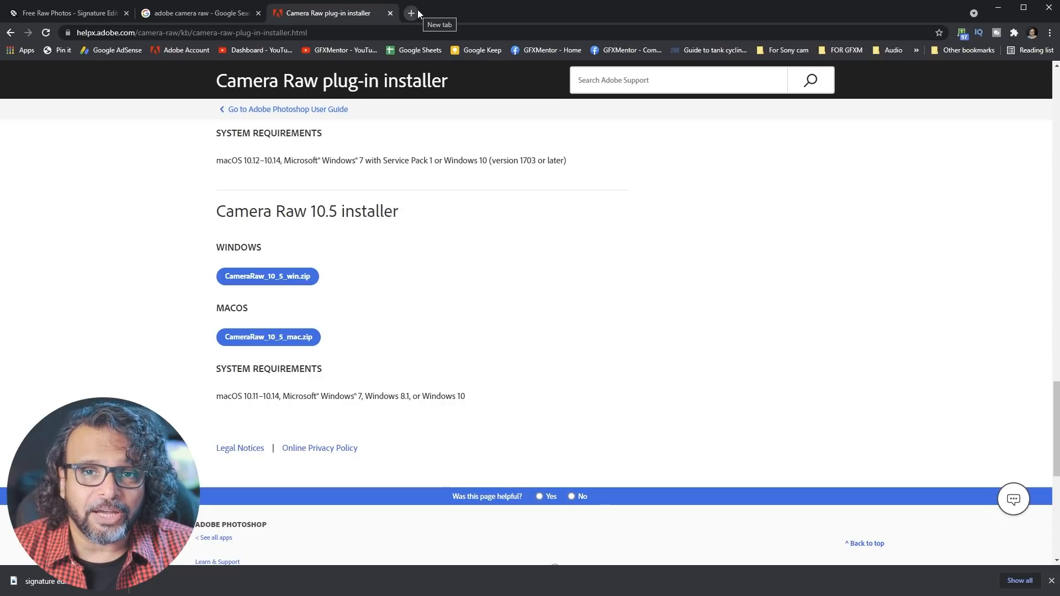
scroll(491, 242, "up", 1)
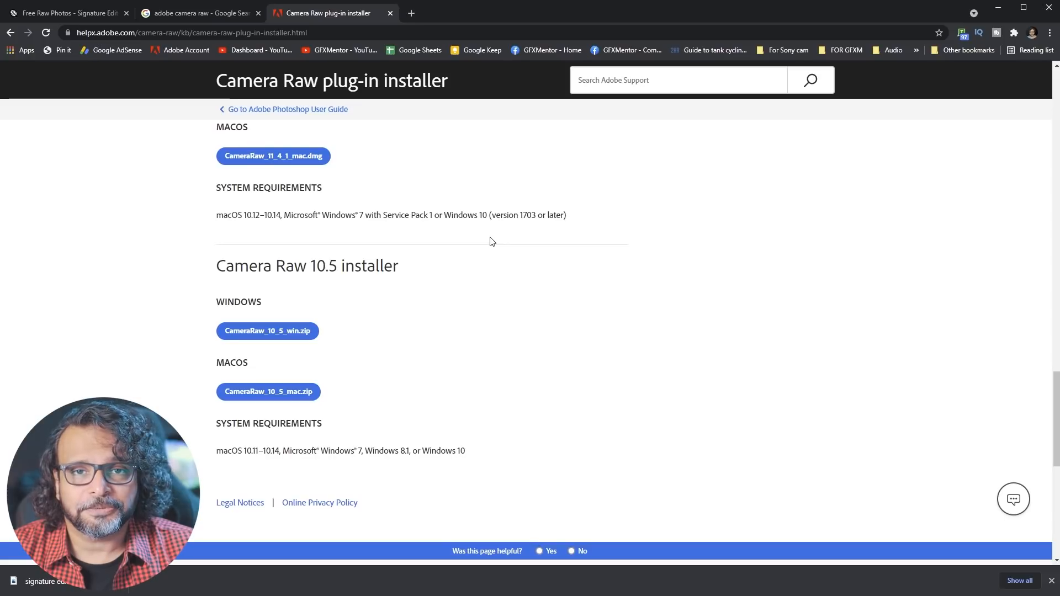
scroll(493, 241, "up", 20)
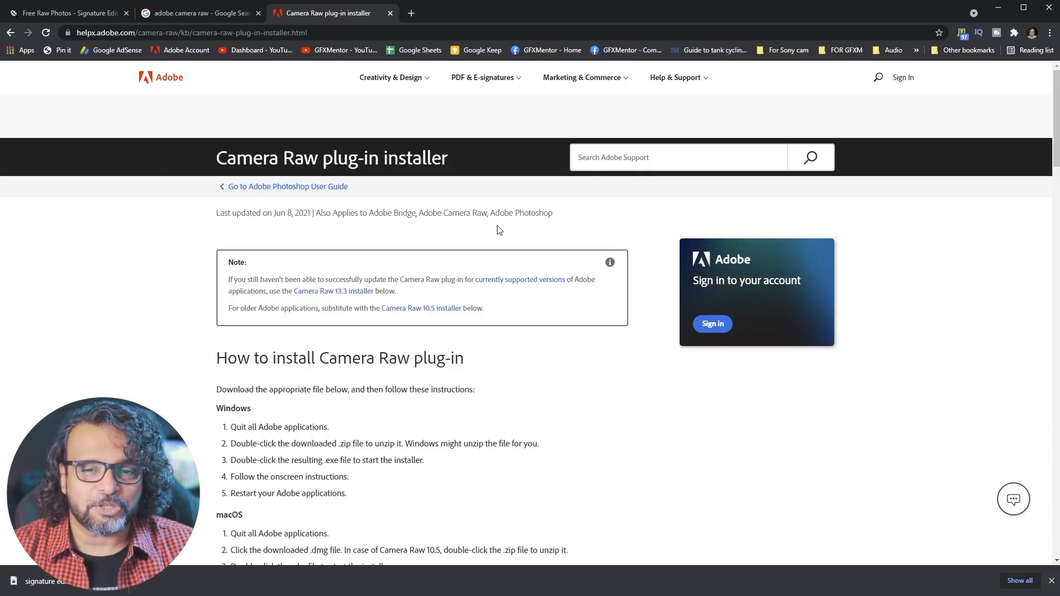
Close the raw photo's Camera Raw window without opening it and view the photo's page on the Signature Edits site.
left_click(989, 13)
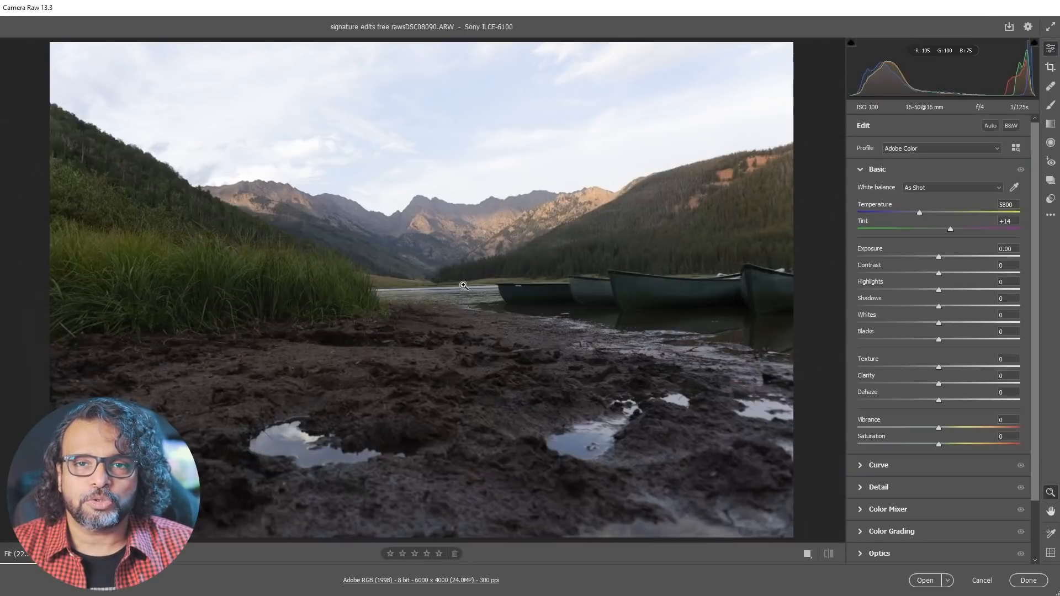
key("Escape")
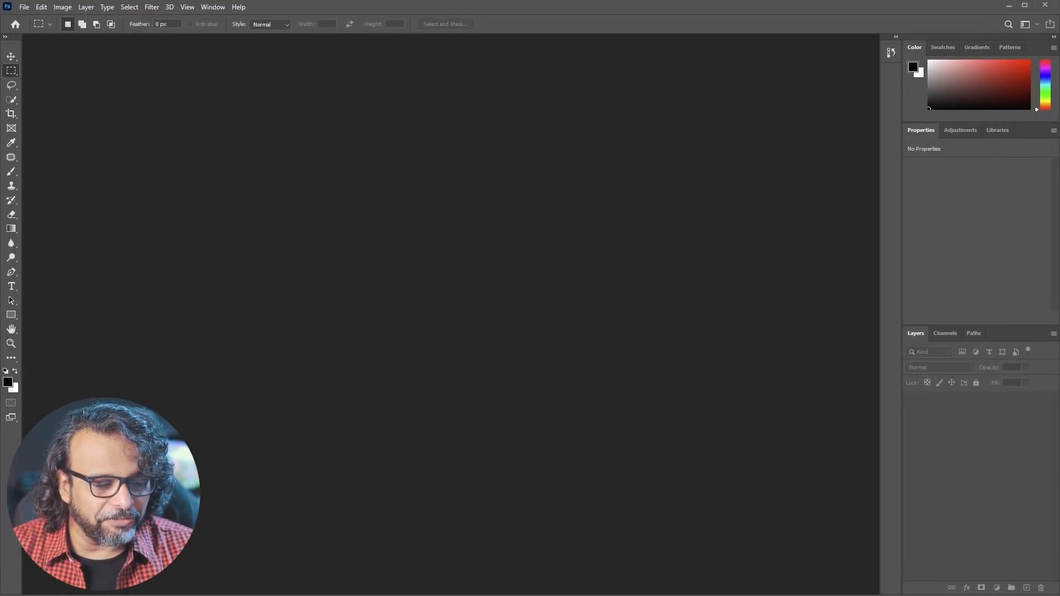
key("alt+Tab")
left_click(96, 13)
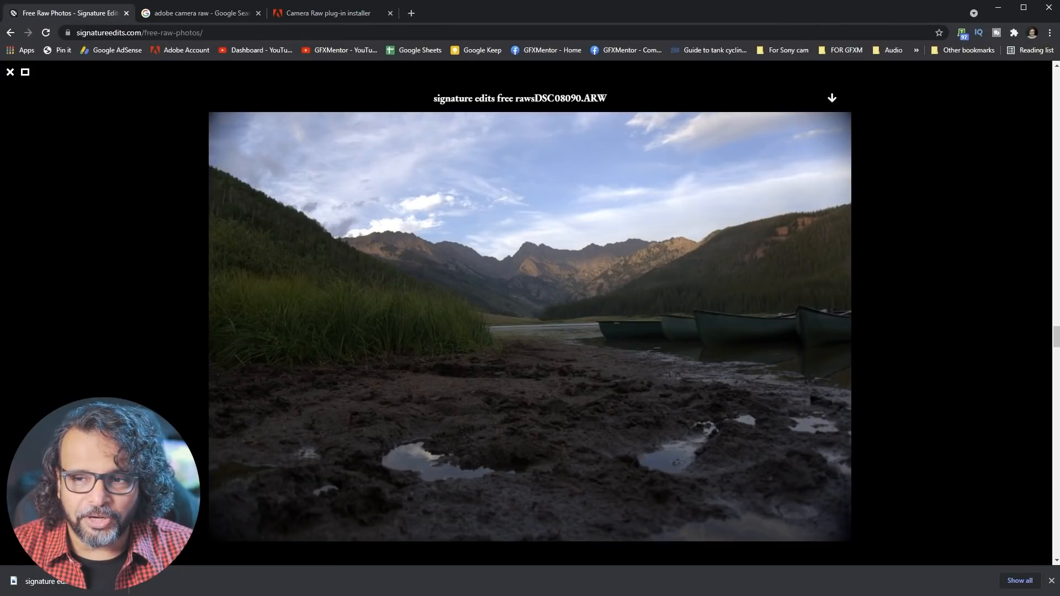
left_click(998, 8)
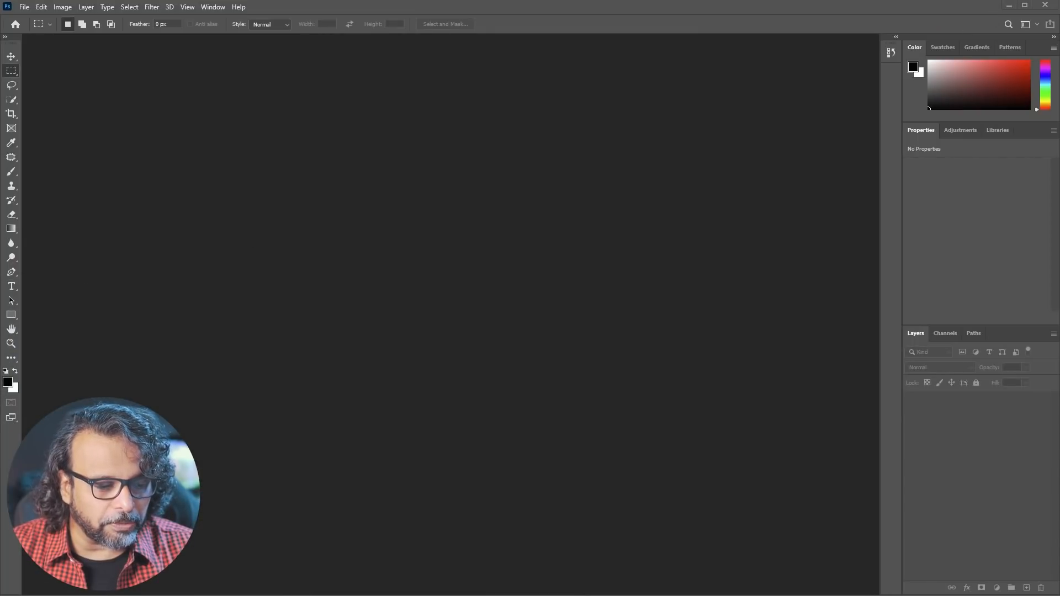
Open signature edits free rawsDSC08090.ARW from the Downloads folder in Photoshop's Camera Raw.
key("alt+Tab")
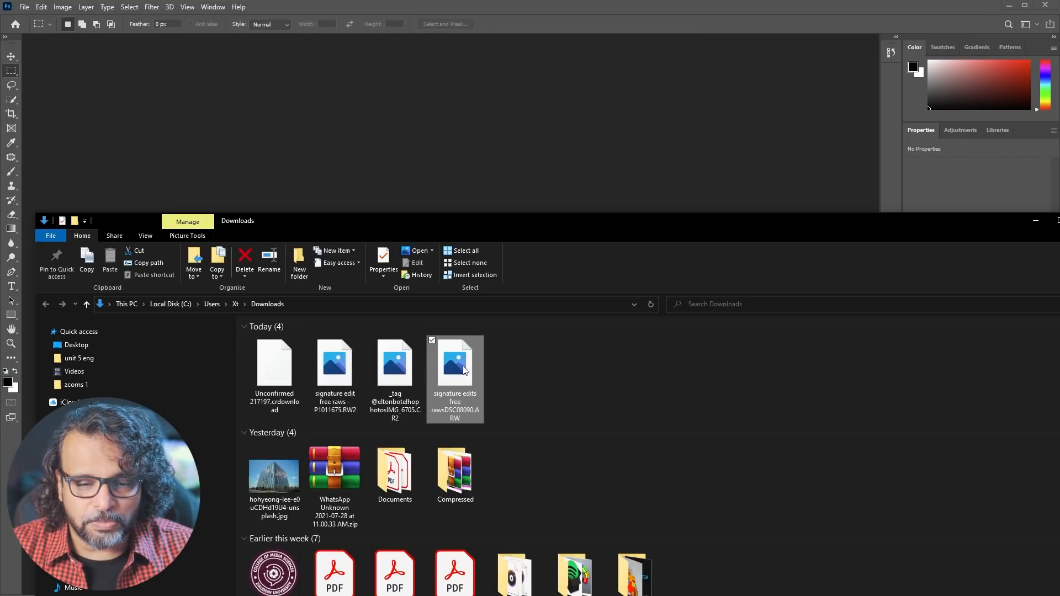
left_click_drag(464, 374, 479, 167)
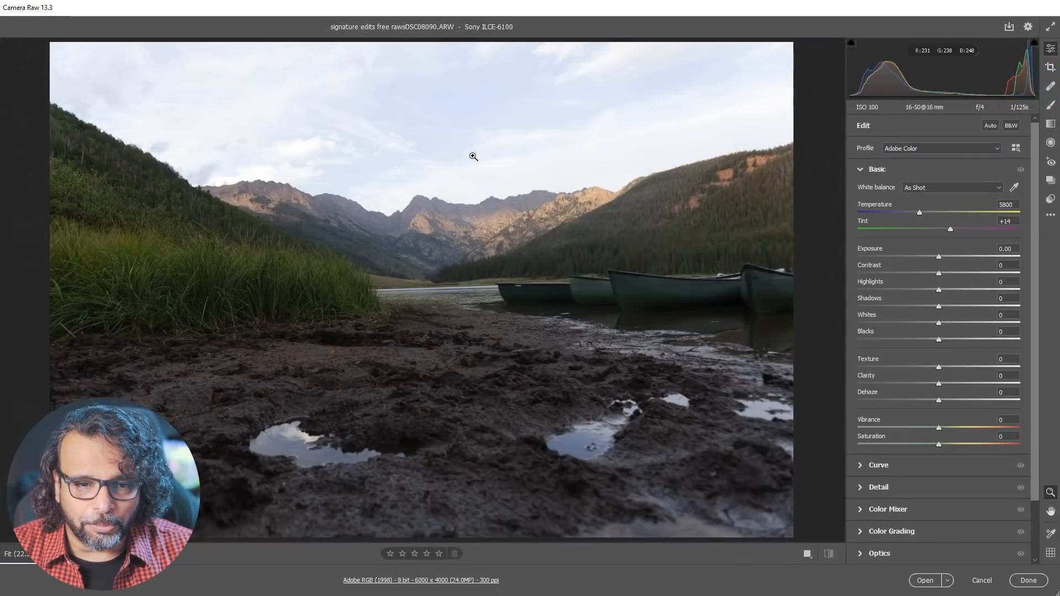
left_click_drag(449, 398, 415, 197)
key("h")
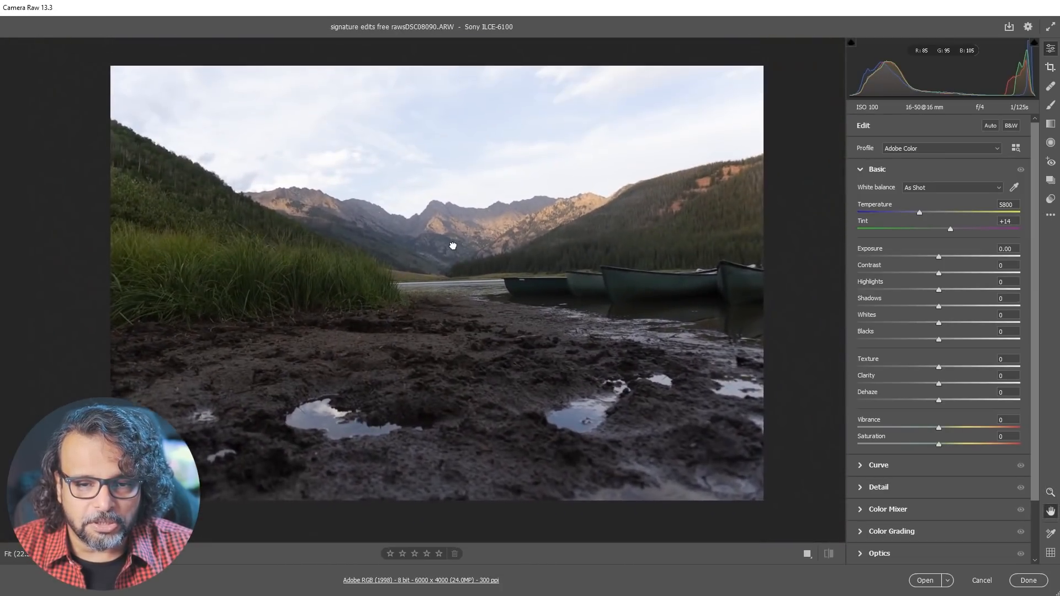
key("z")
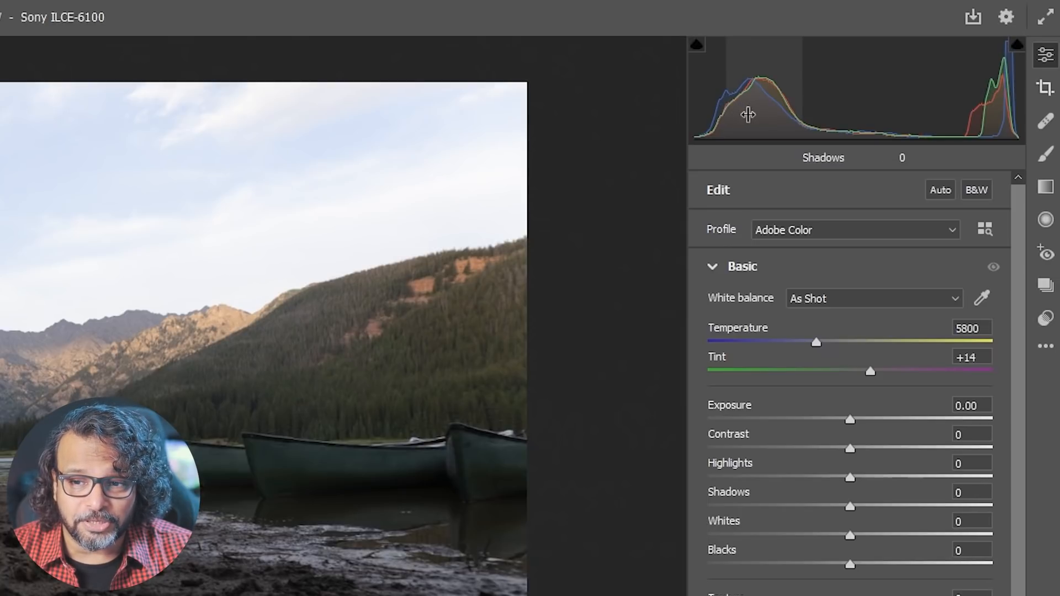
Lower Shadows to -1 and Blacks to -10 by adjusting their regions of the histogram.
mouse_move(749, 114)
left_mouse_down()
mouse_move(727, 115)
mouse_move(764, 115)
mouse_move(748, 115)
left_mouse_up()
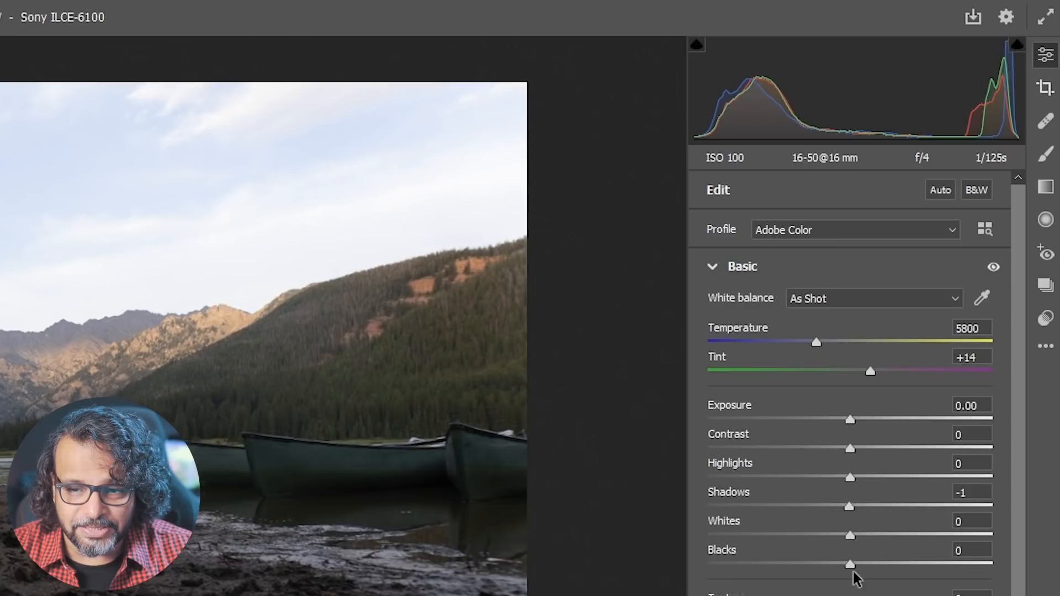
left_click(717, 270)
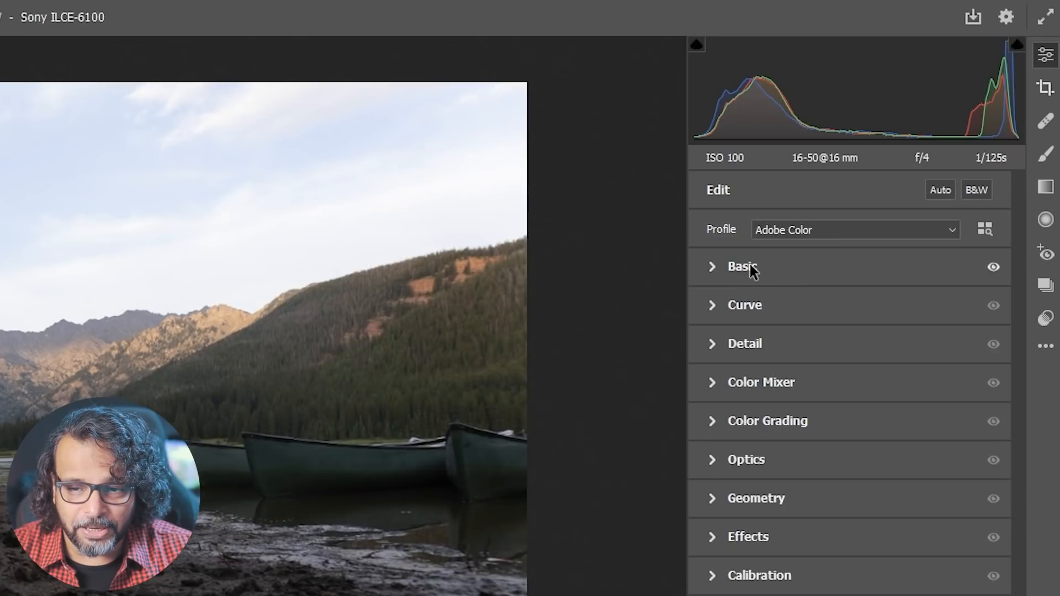
left_click(712, 264)
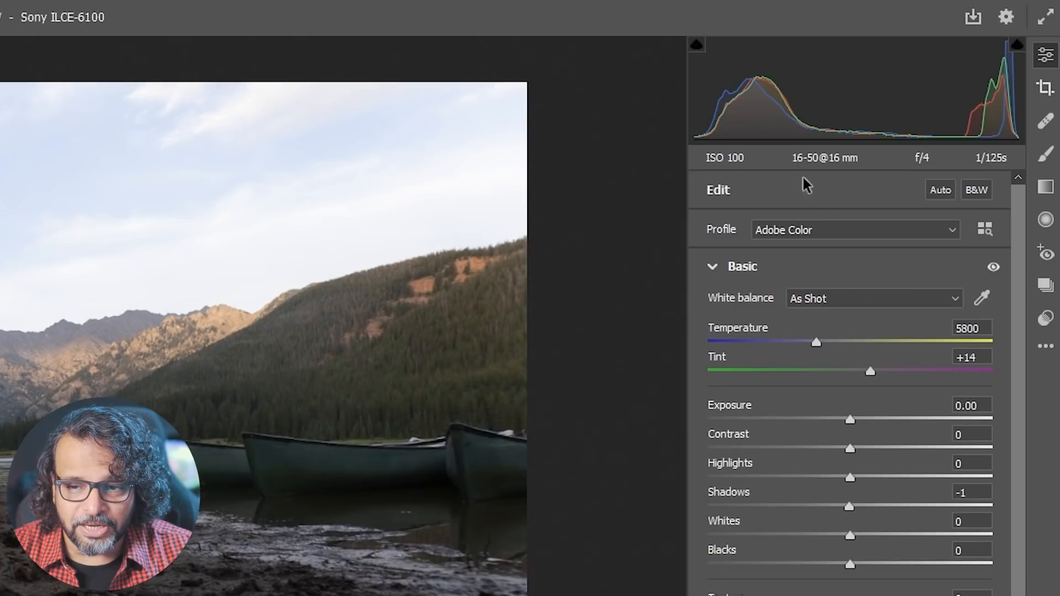
mouse_move(709, 103)
mouse_move(710, 102)
left_mouse_down()
mouse_move(657, 102)
mouse_move(699, 101)
left_mouse_up()
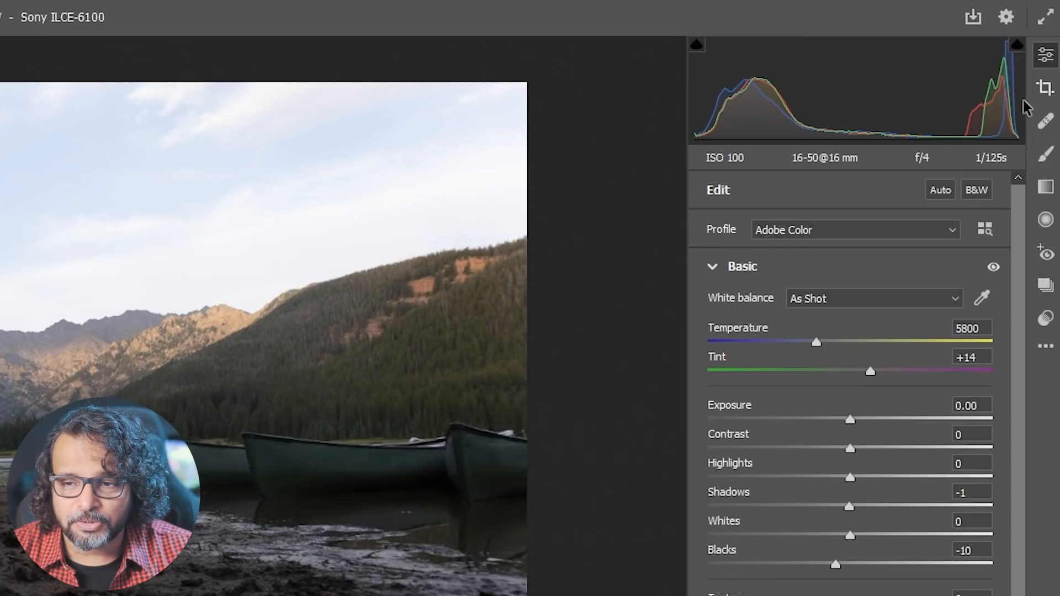
Turn on the highlight clipping warning and raise Whites to +11, undoing a first try on the histogram.
left_click_drag(1005, 105, 1035, 103)
key("ctrl+z")
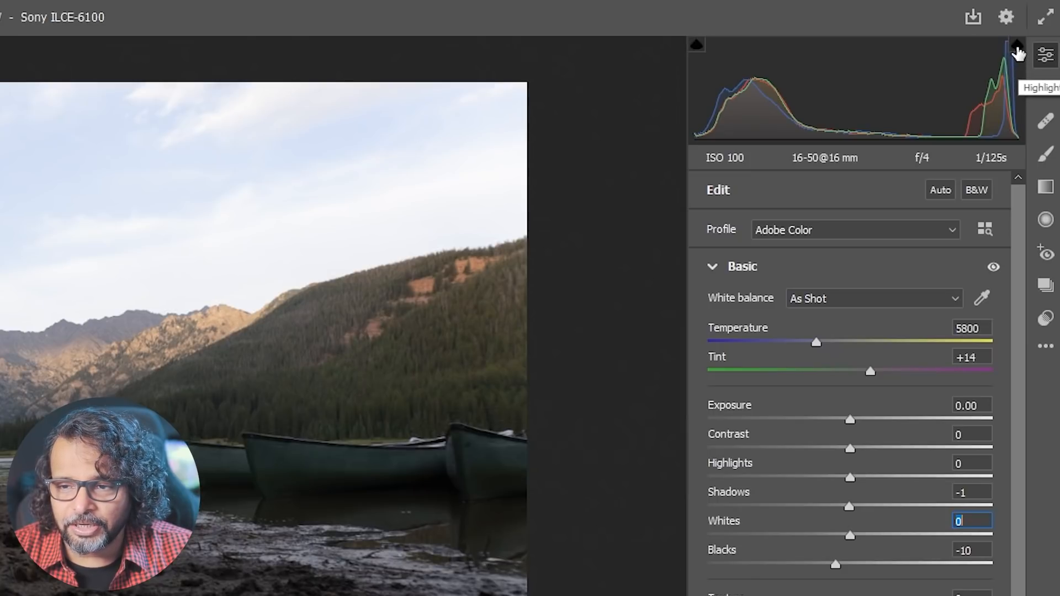
left_click(1018, 48)
mouse_move(851, 536)
left_mouse_down()
mouse_move(716, 536)
mouse_move(866, 536)
left_mouse_up()
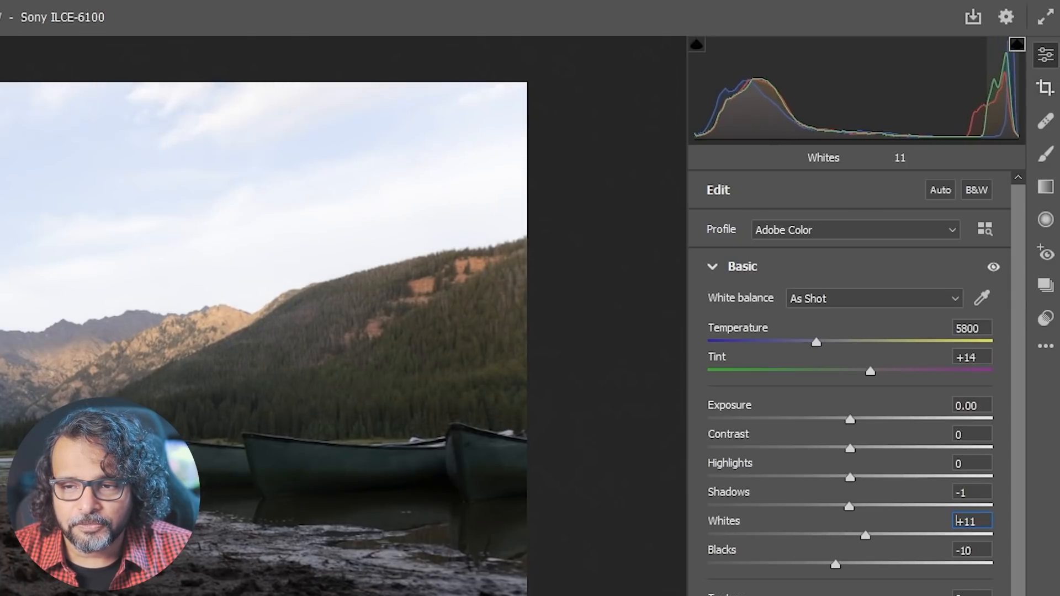
Raise Exposure to +1.51 from the histogram and reset all the Basic adjustments.
left_click_drag(866, 97, 924, 97)
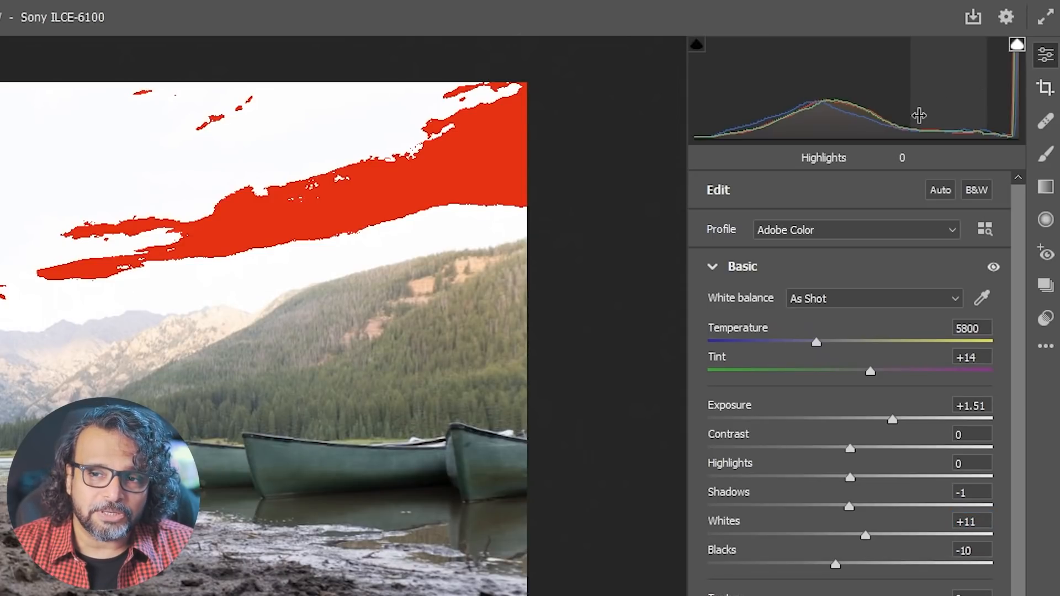
key("alt")
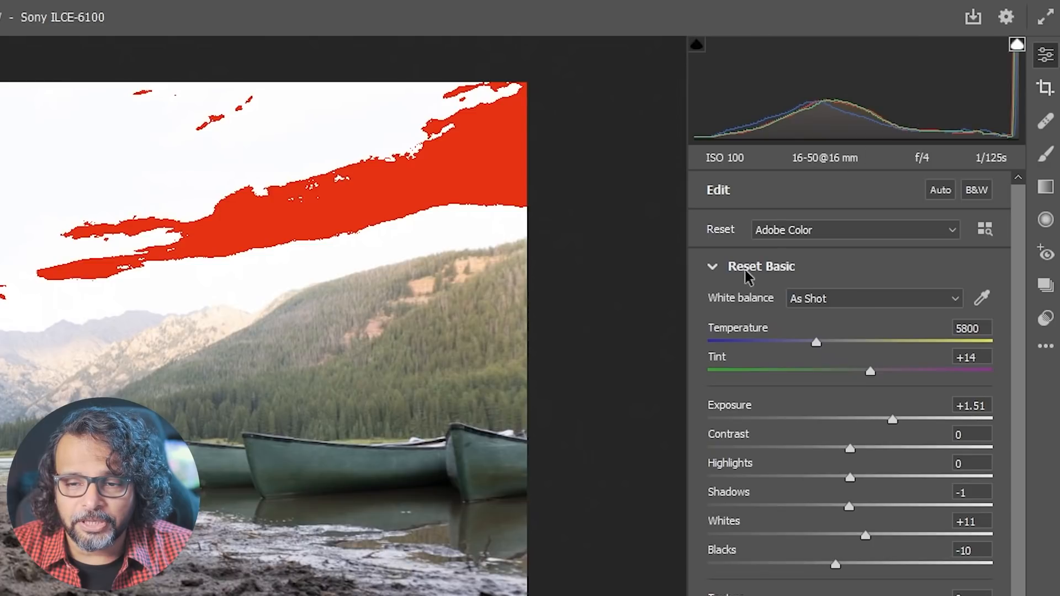
left_click(778, 269, "alt")
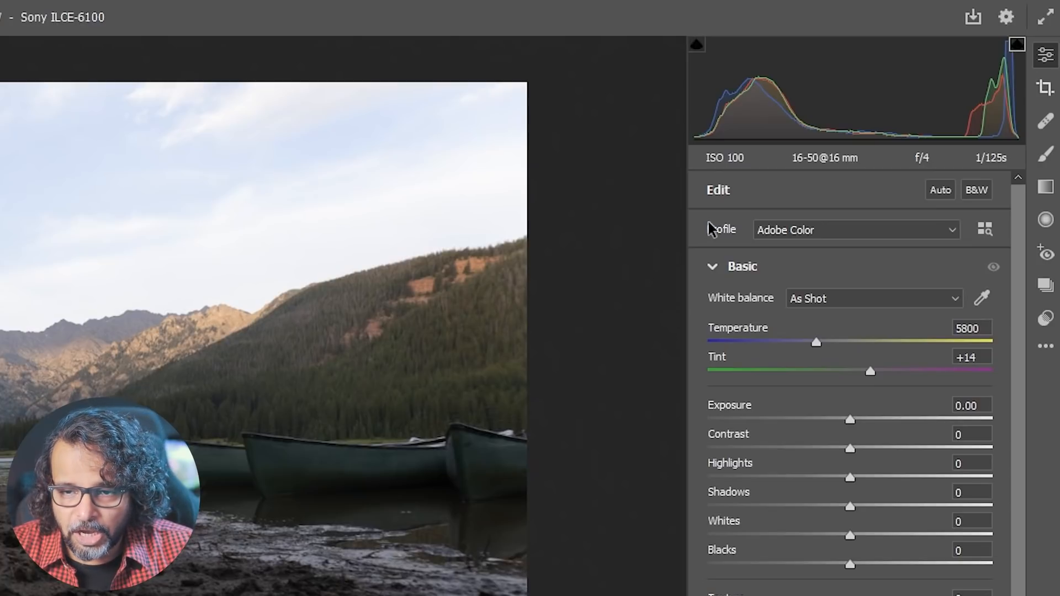
Preview the Adobe Landscape, Portrait, Standard and Vivid profiles on the photo and restore the Adobe Color profile.
left_click(821, 232)
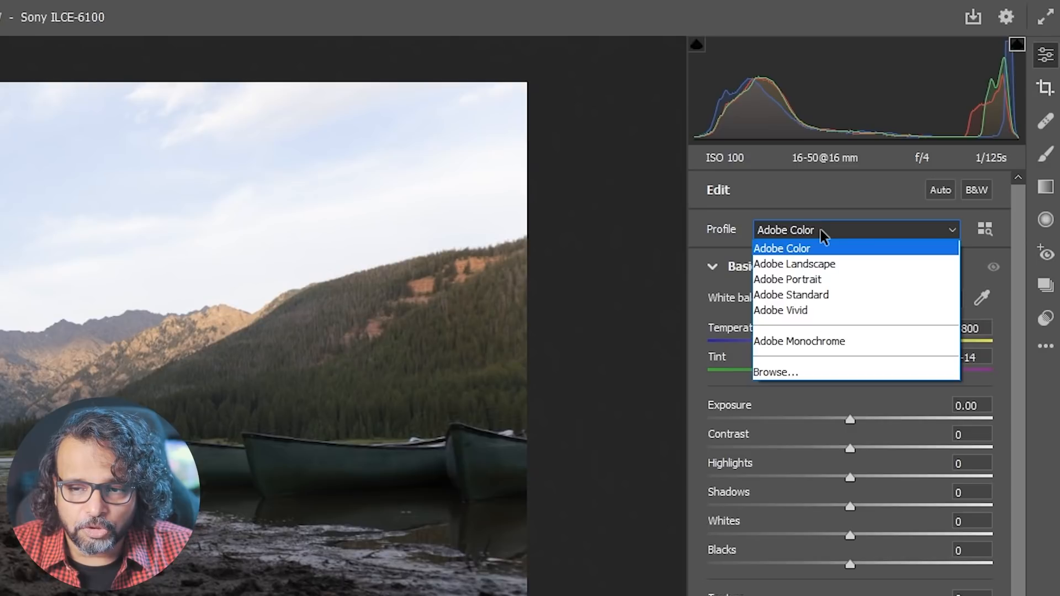
left_click(826, 264)
left_click(832, 238)
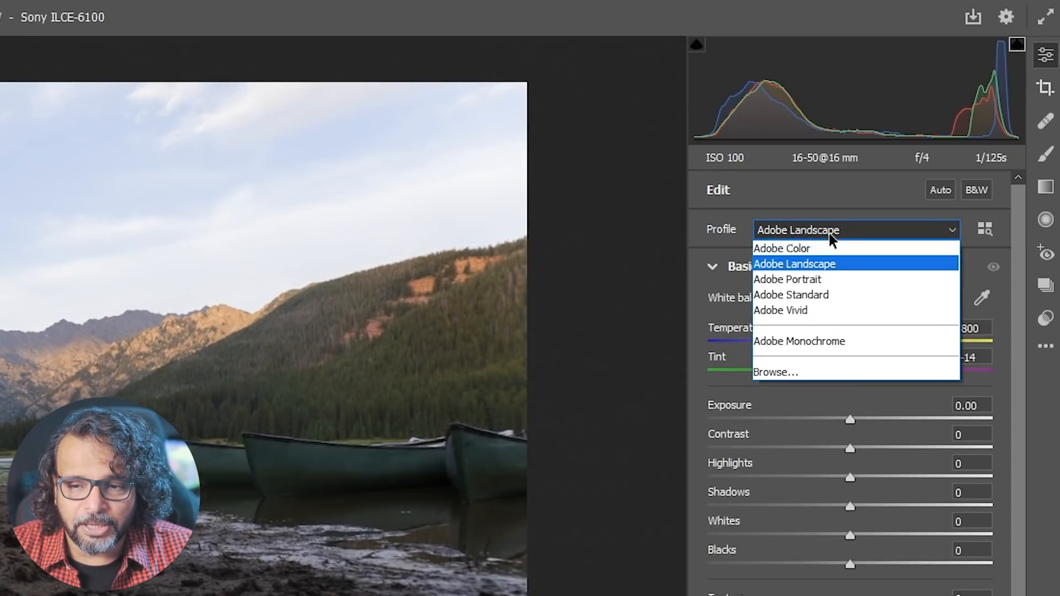
left_click(831, 279)
left_click(829, 235)
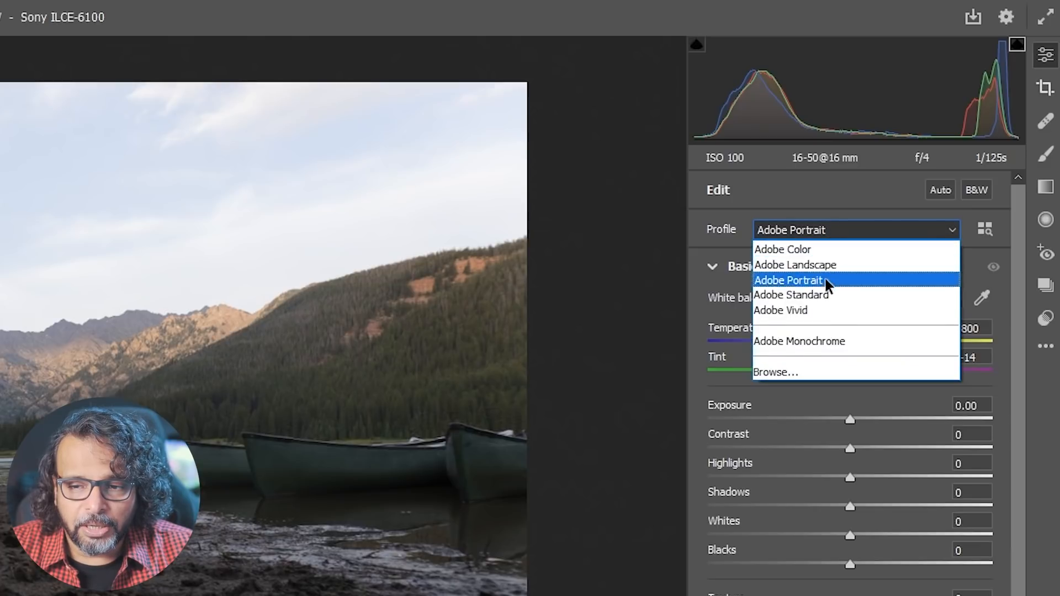
left_click(824, 296)
left_click(827, 241)
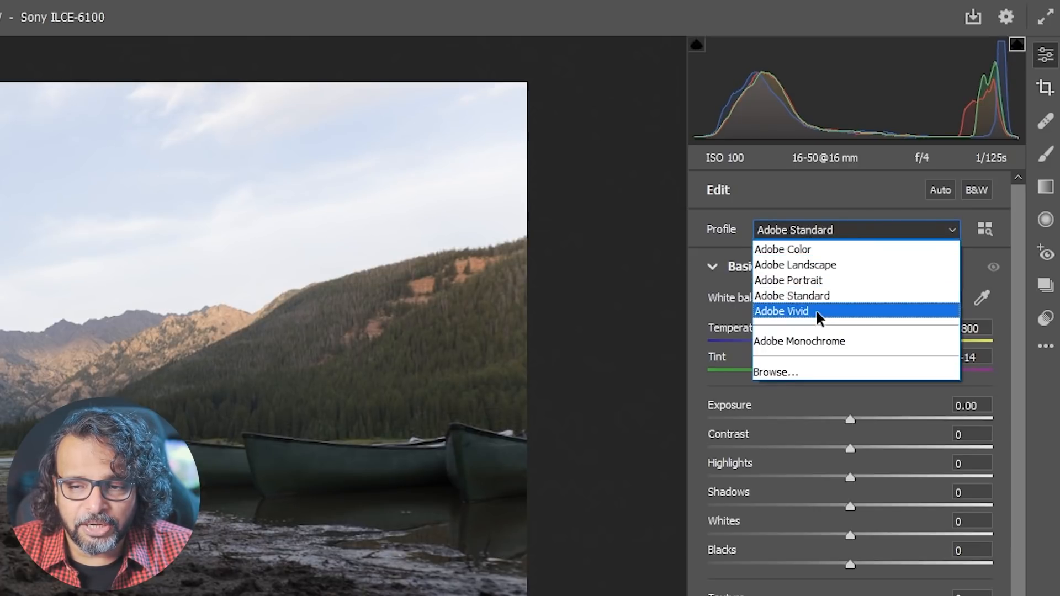
left_click(820, 311)
left_click(826, 237)
left_click(825, 251)
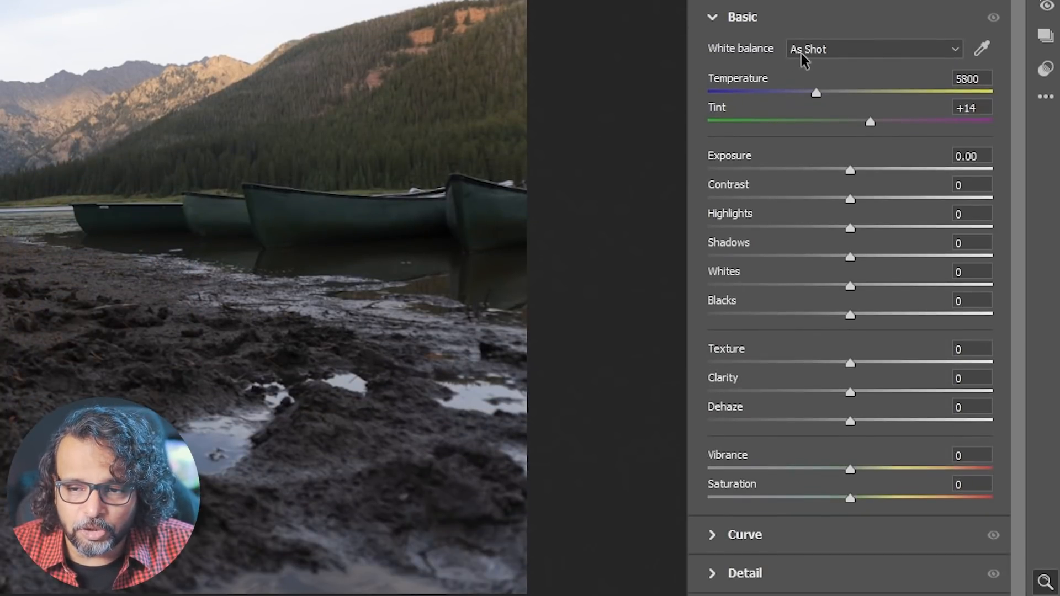
Try the Auto white balance preset and set the white balance to Daylight.
left_click(844, 51)
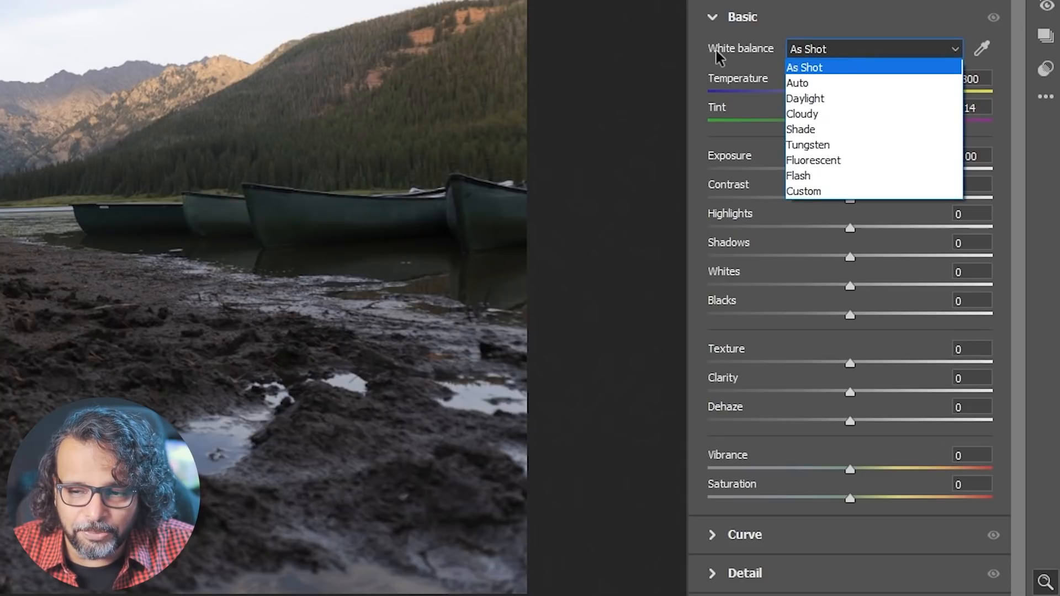
left_click(799, 84)
left_click(830, 54)
left_click(828, 91)
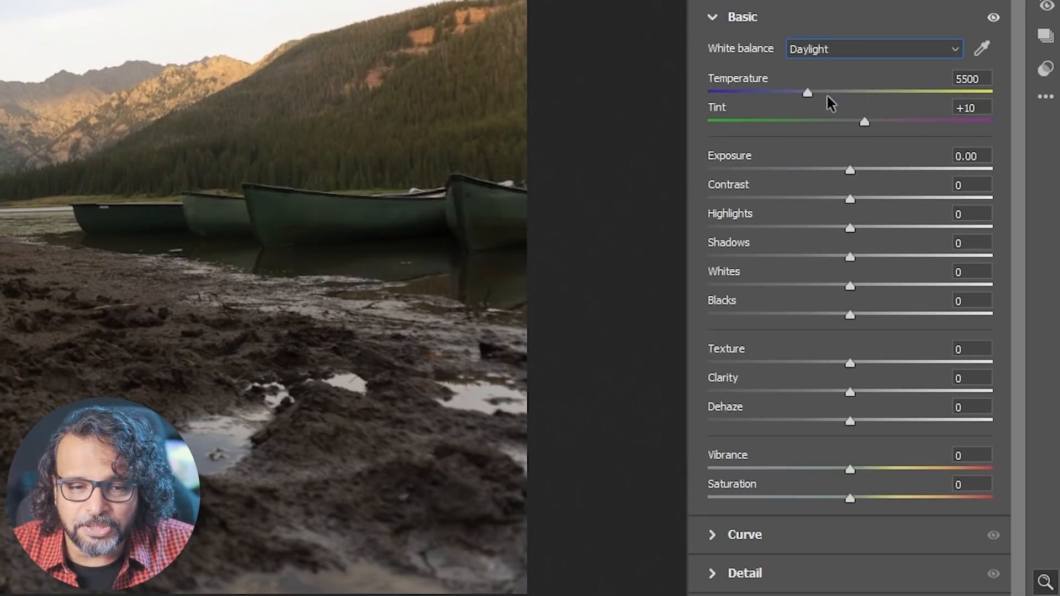
left_click(836, 54)
left_click(827, 103)
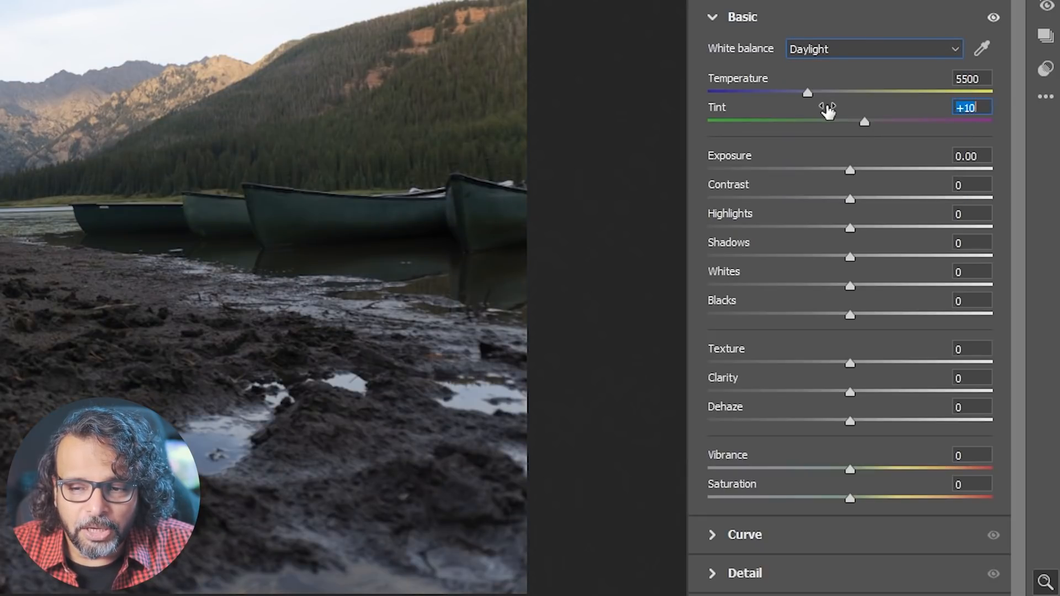
Preview the Shade, Tungsten, Fluorescent and Flash white balance presets and restore the As Shot white balance.
left_click(831, 52)
left_click(828, 114)
left_click(838, 48)
left_click(827, 130)
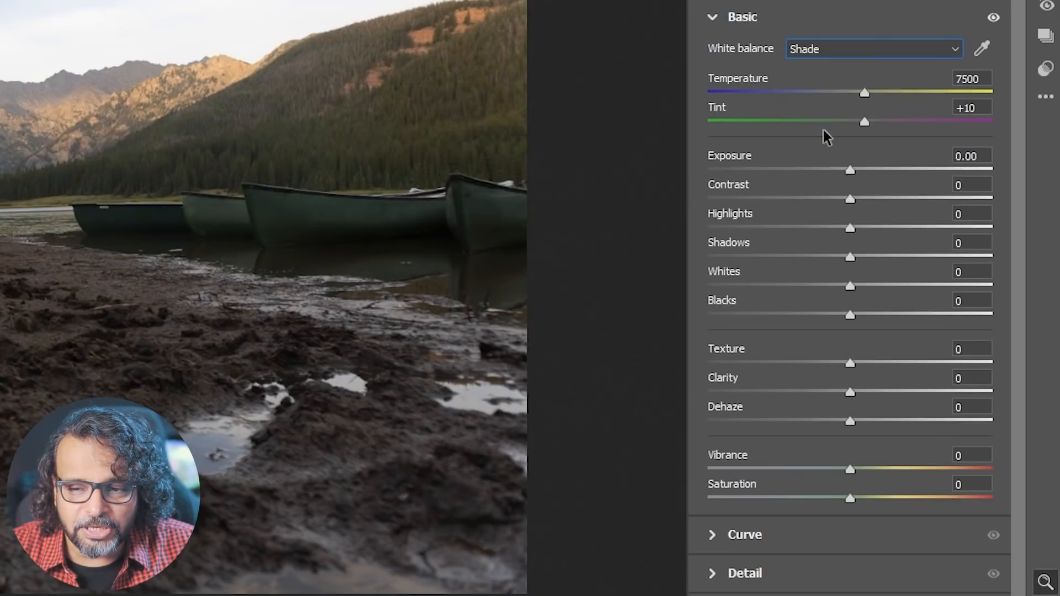
left_click(838, 53)
left_click(835, 147)
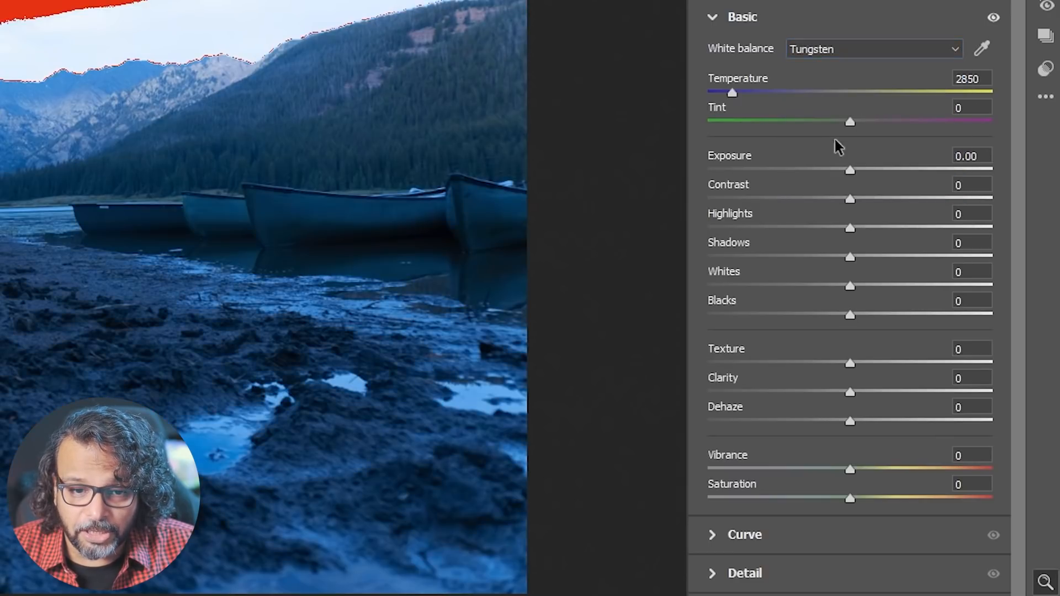
left_click(851, 51)
left_click(834, 160)
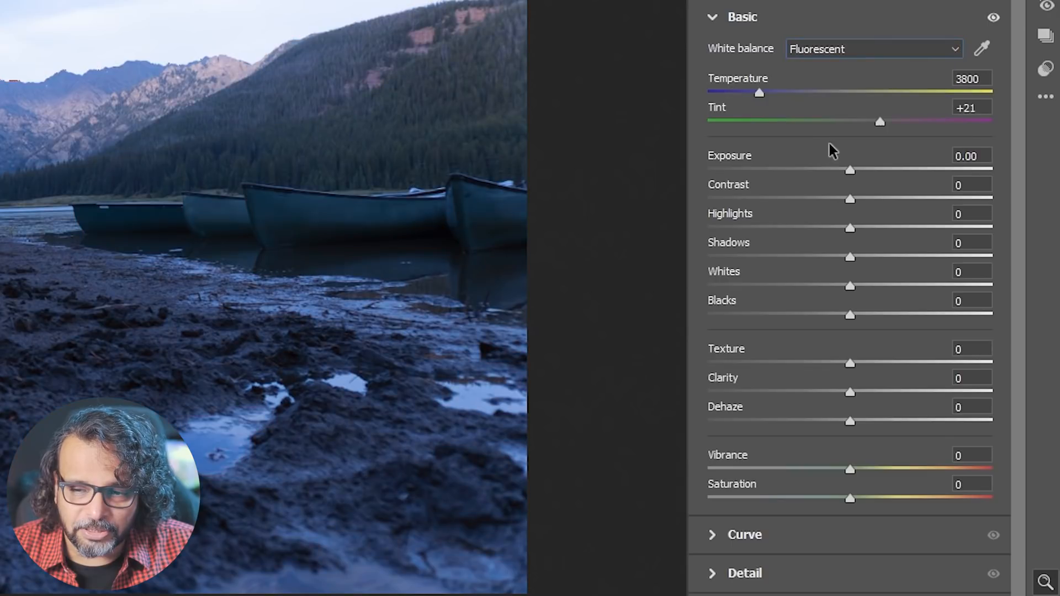
left_click(843, 51)
left_click(851, 176)
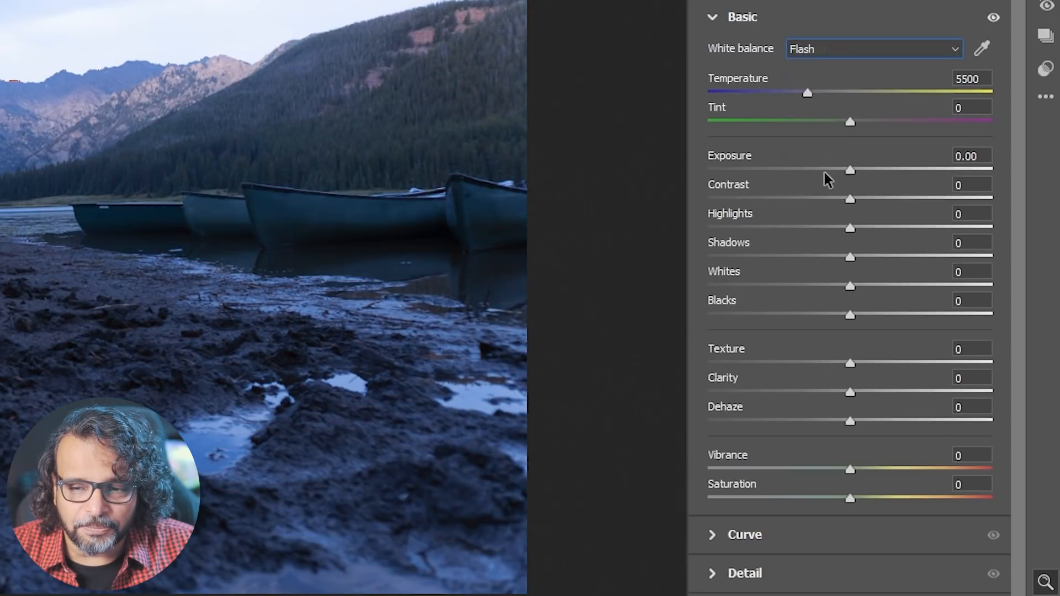
left_click(849, 52)
left_click(847, 67)
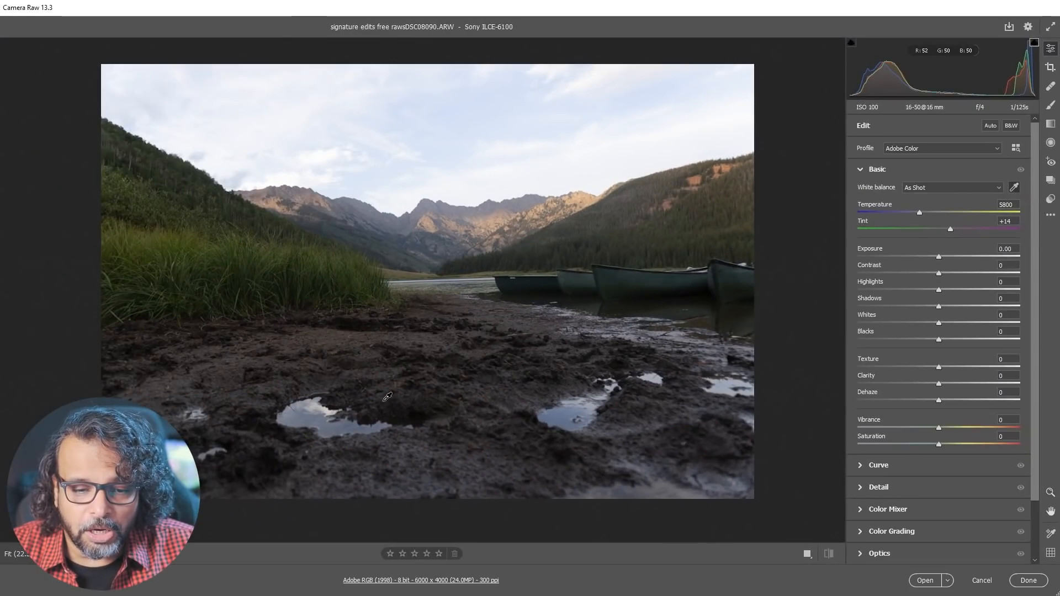
Sample a neutral grey patch of the foreground mud with the White Balance tool and reset all the Basic adjustments.
scroll(347, 402, "up", 3)
scroll(347, 402, "up", 6)
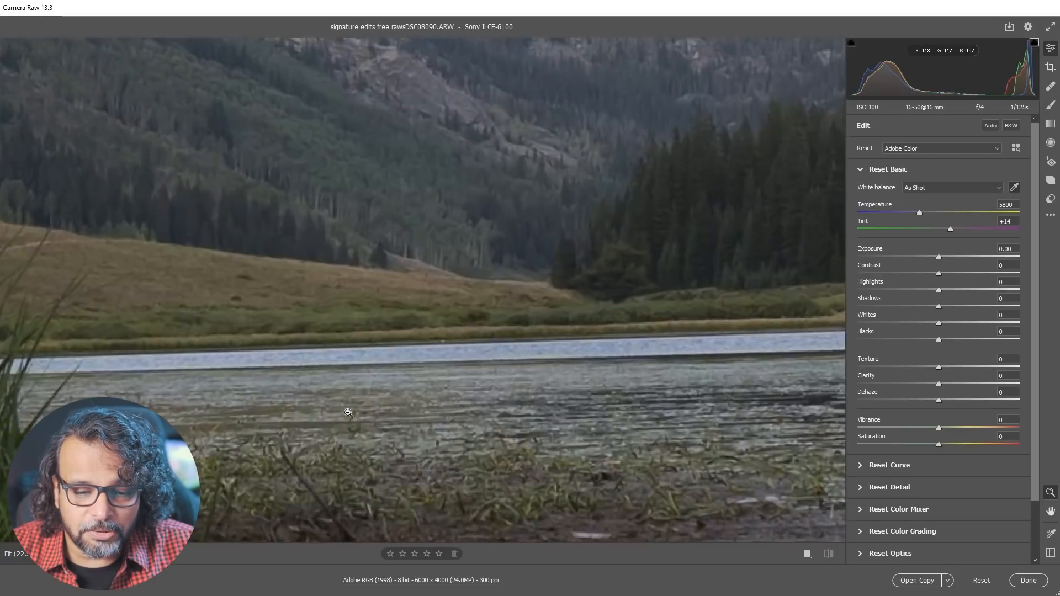
key("space")
left_click_drag(487, 445, 469, 59)
left_click_drag(433, 376, 429, 103)
left_click_drag(431, 324, 429, 246)
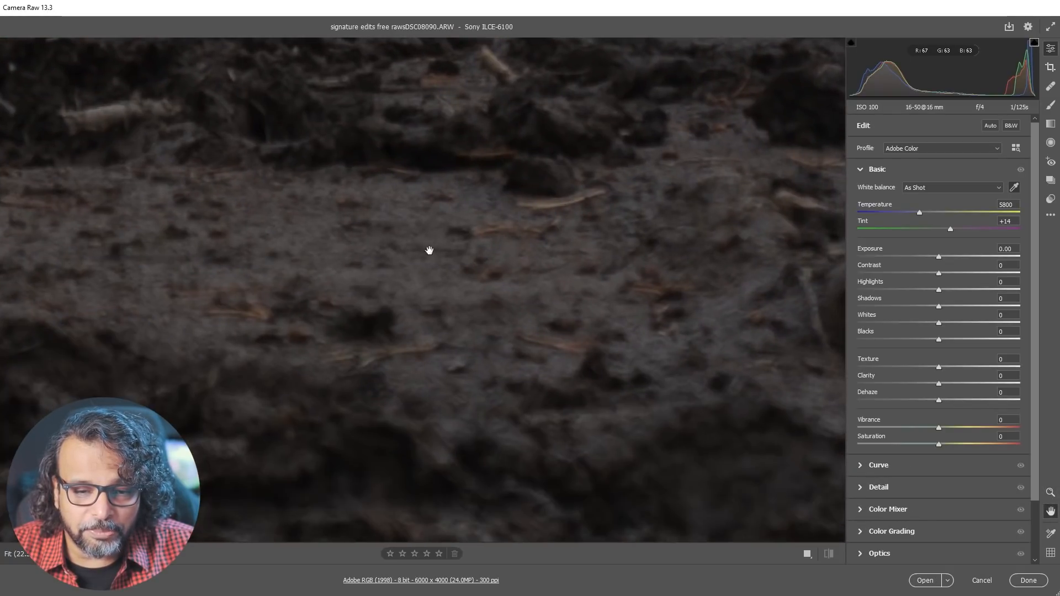
scroll(417, 245, "up", 3)
key("i")
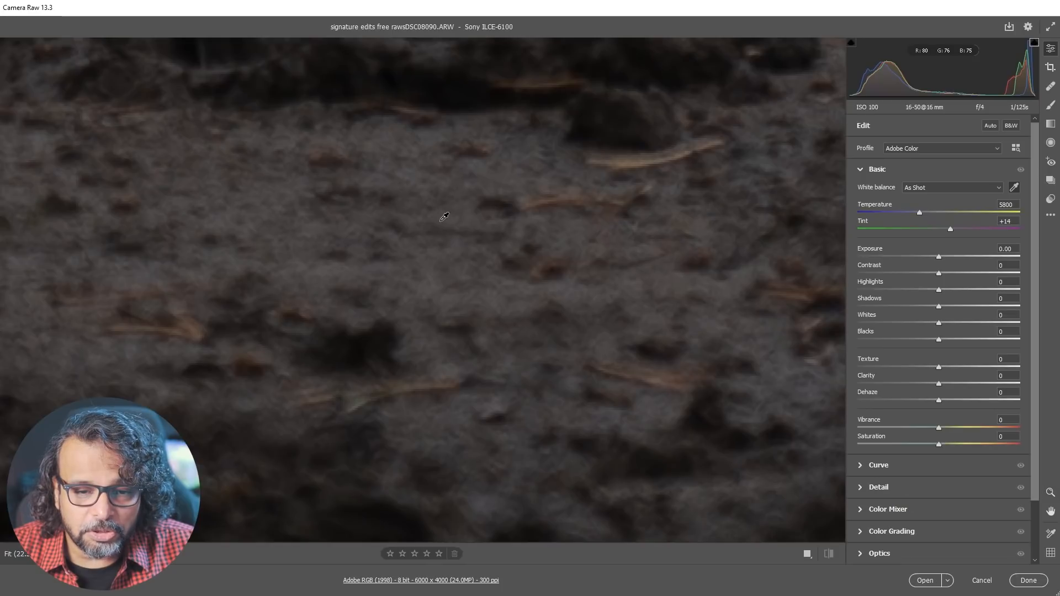
left_click(445, 214)
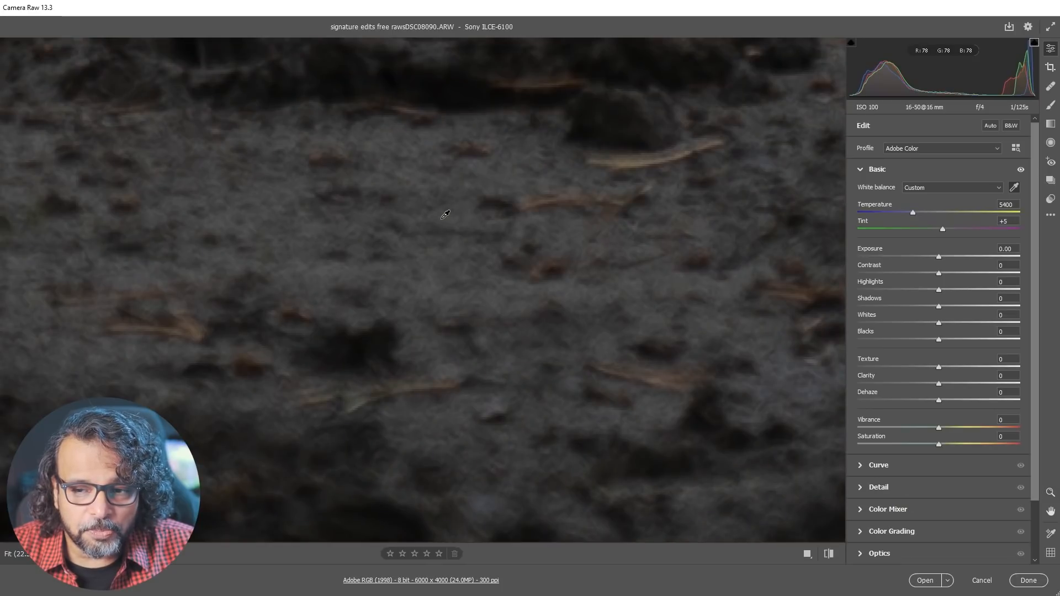
scroll(444, 217, "down", 5)
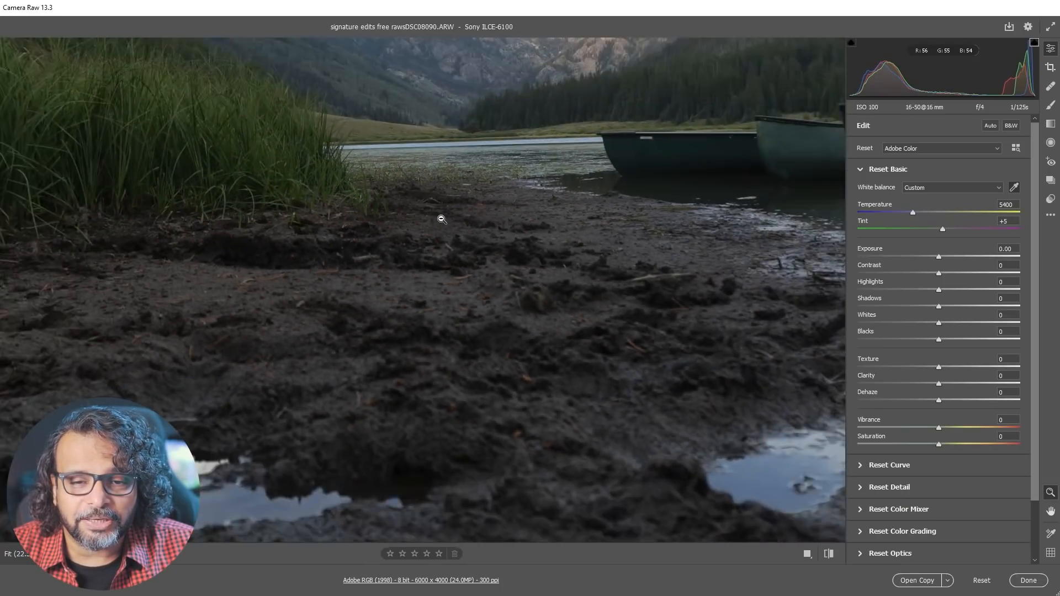
scroll(442, 219, "down", 2)
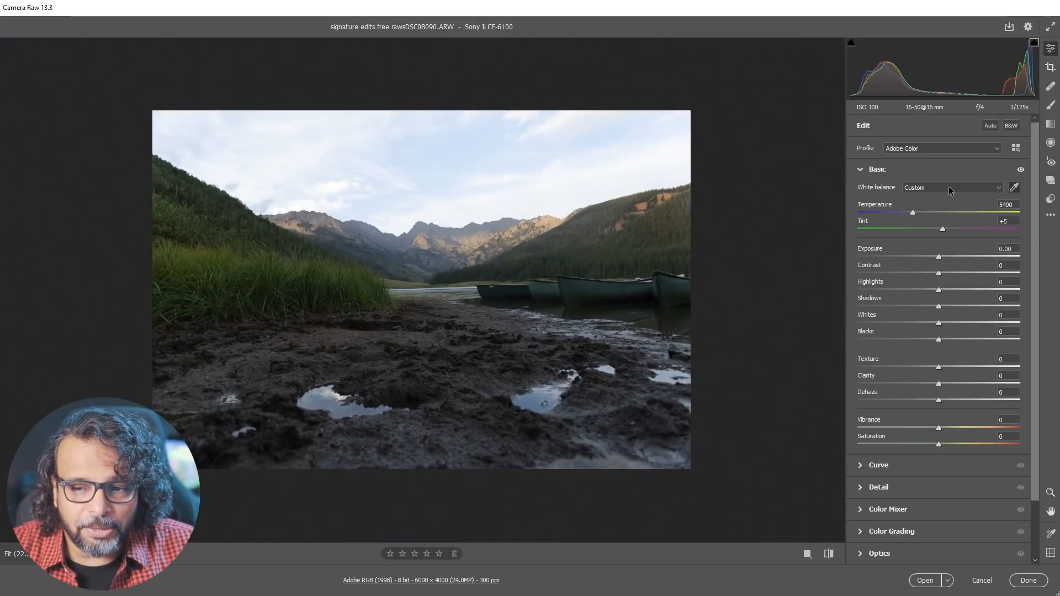
key("alt")
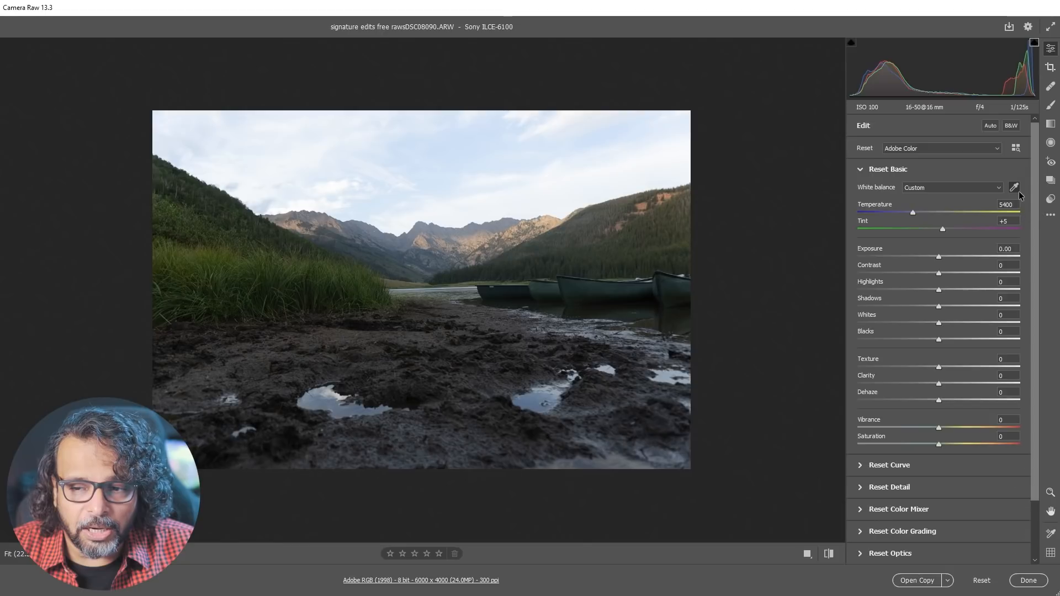
left_click(897, 168, "alt")
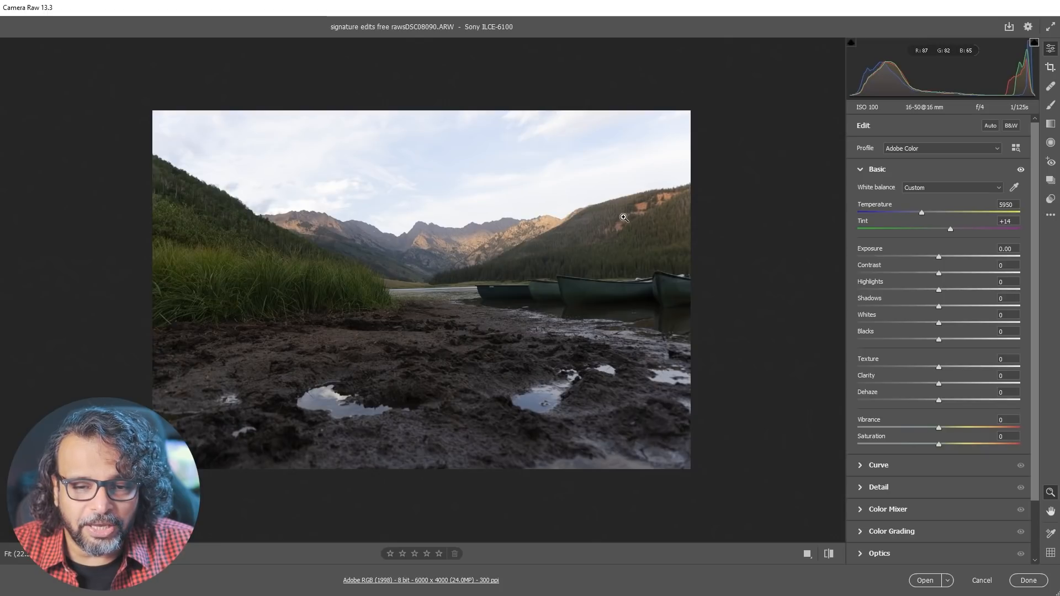
Set Temperature to 7350 and Tint to +20, and compare the photo with its original settings.
left_click_drag(921, 214, 944, 215)
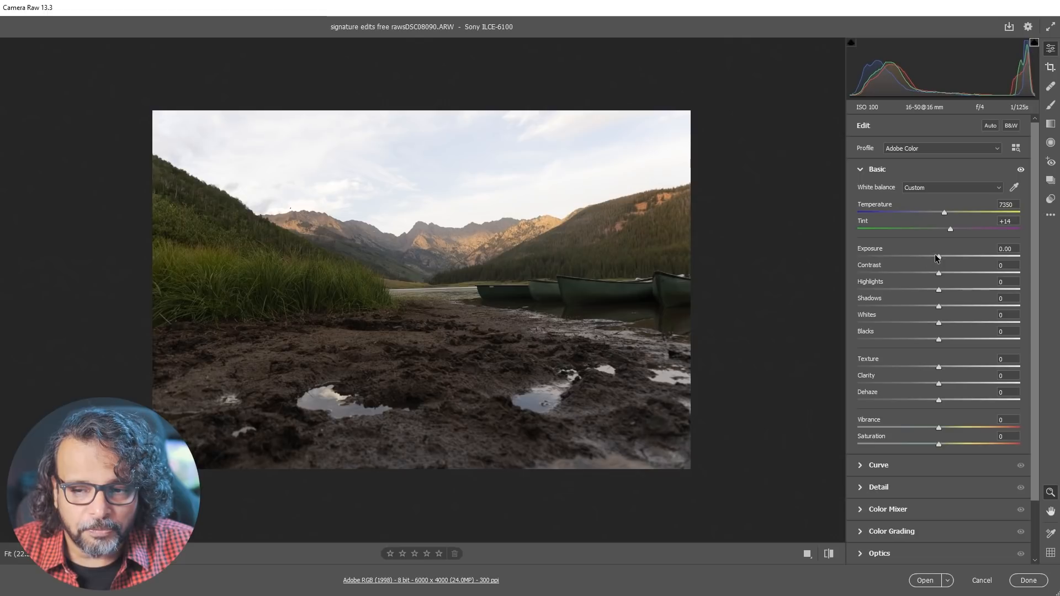
mouse_move(952, 229)
left_mouse_down()
mouse_move(990, 231)
mouse_move(927, 230)
mouse_move(949, 232)
left_mouse_up()
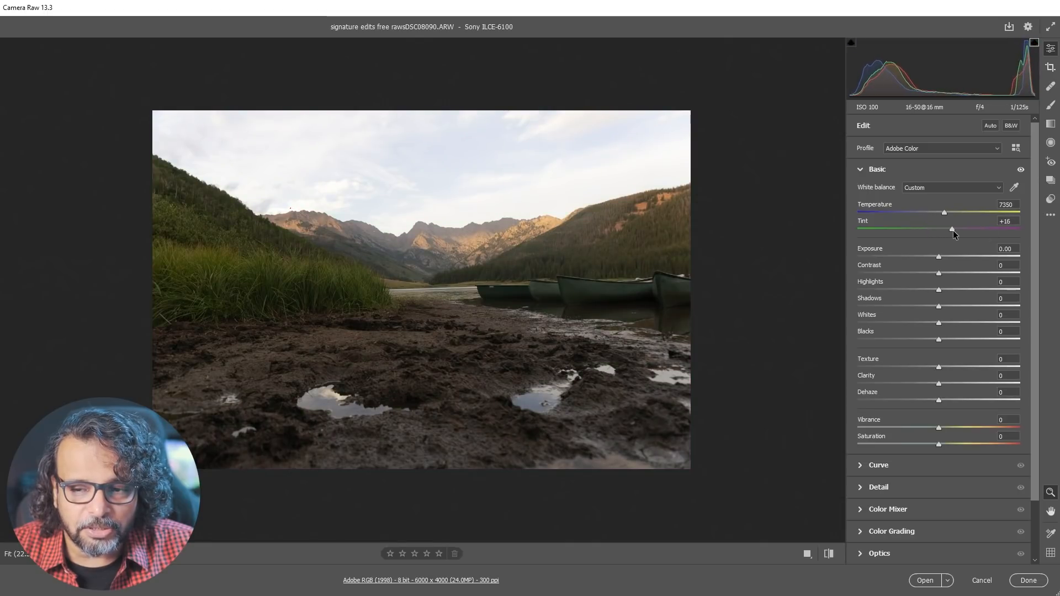
left_click_drag(955, 230, 956, 230)
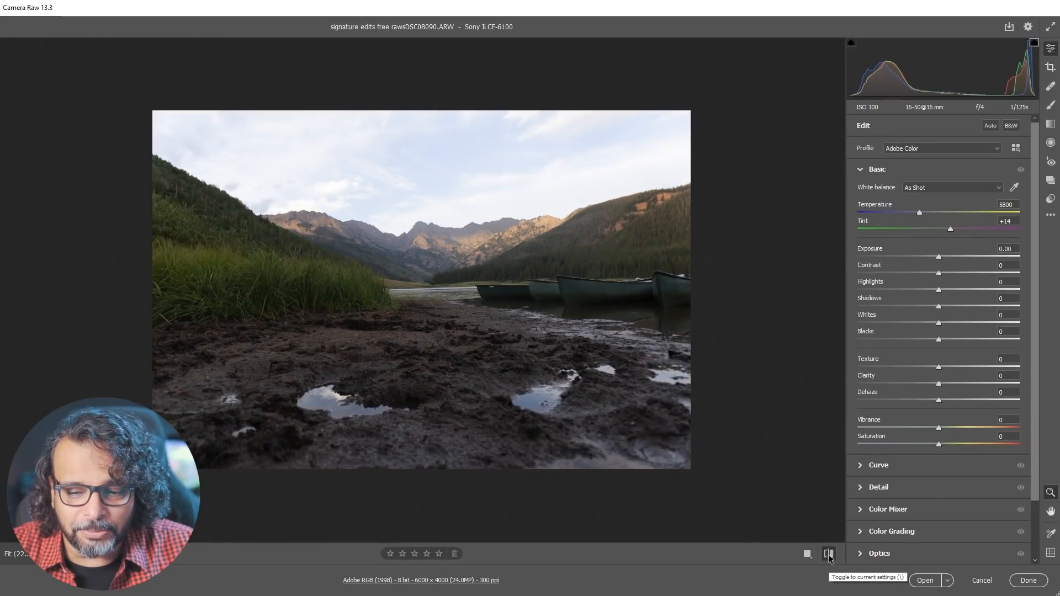
left_click(829, 555)
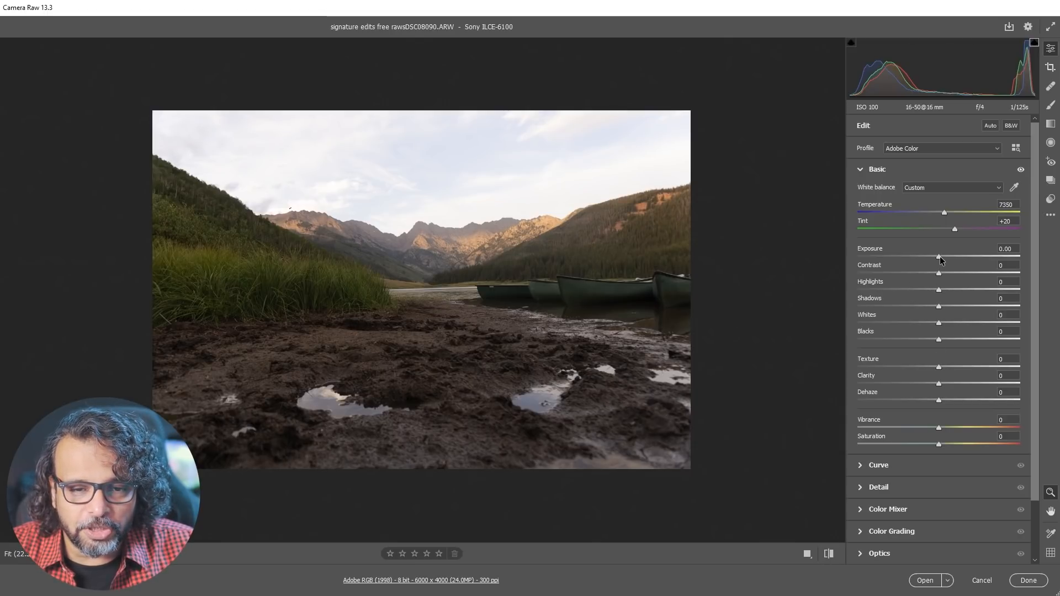
Try Exposure at -1.40 and bring it back up to +0.05.
left_click_drag(940, 257, 916, 249)
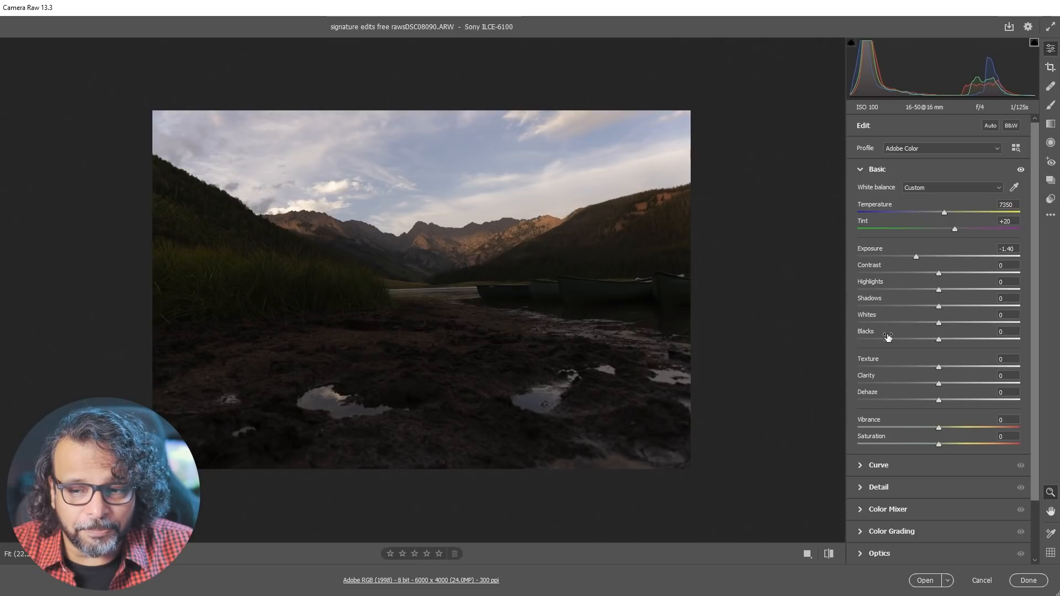
left_click_drag(917, 257, 939, 260)
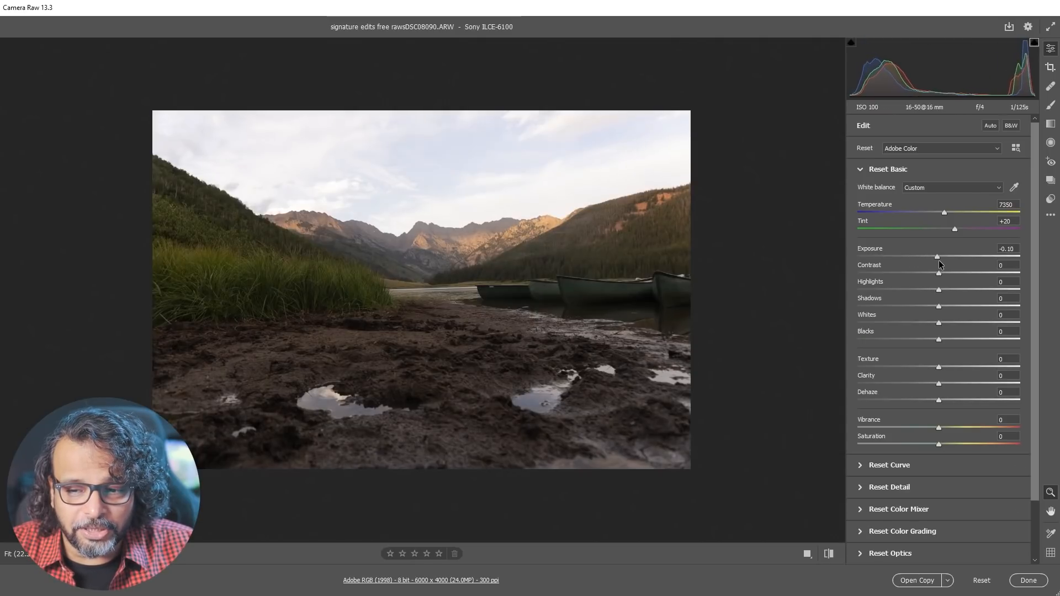
key("alt")
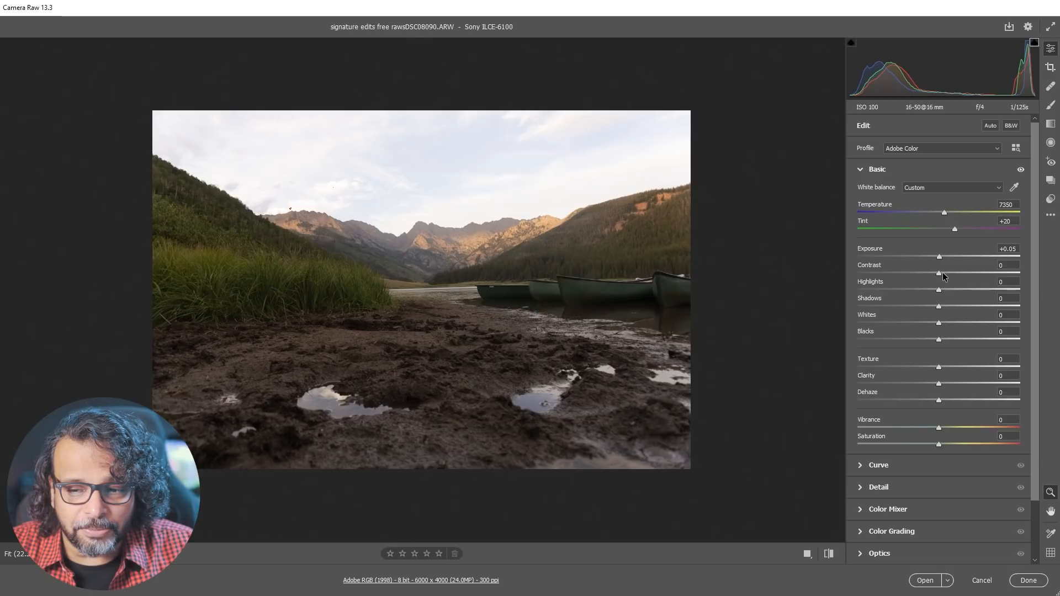
Try Contrast at -82 and -100, and reset it to 0.
left_click_drag(939, 275, 872, 273)
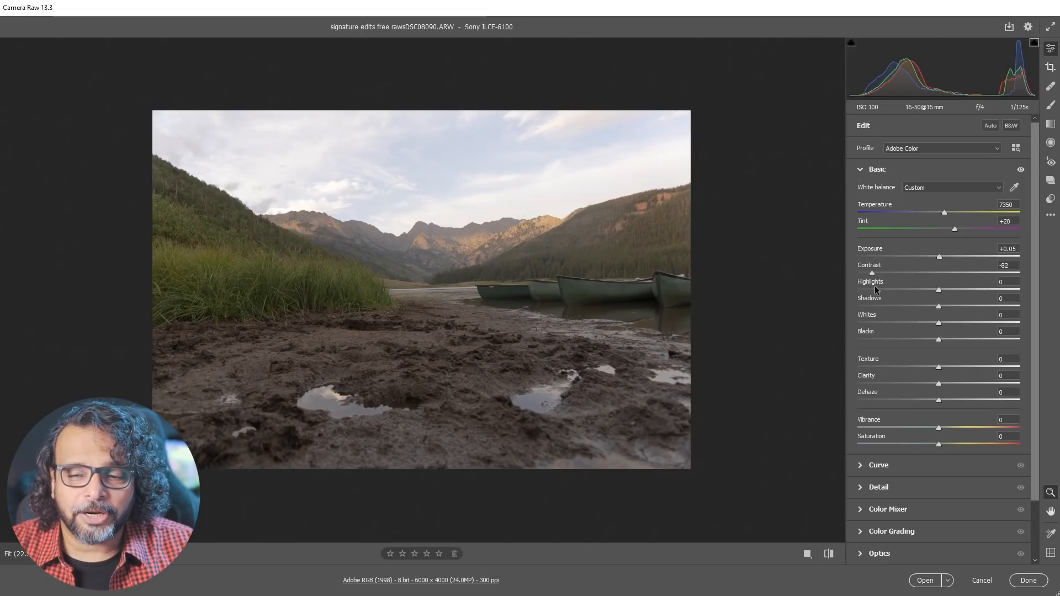
left_click_drag(872, 273, 796, 308)
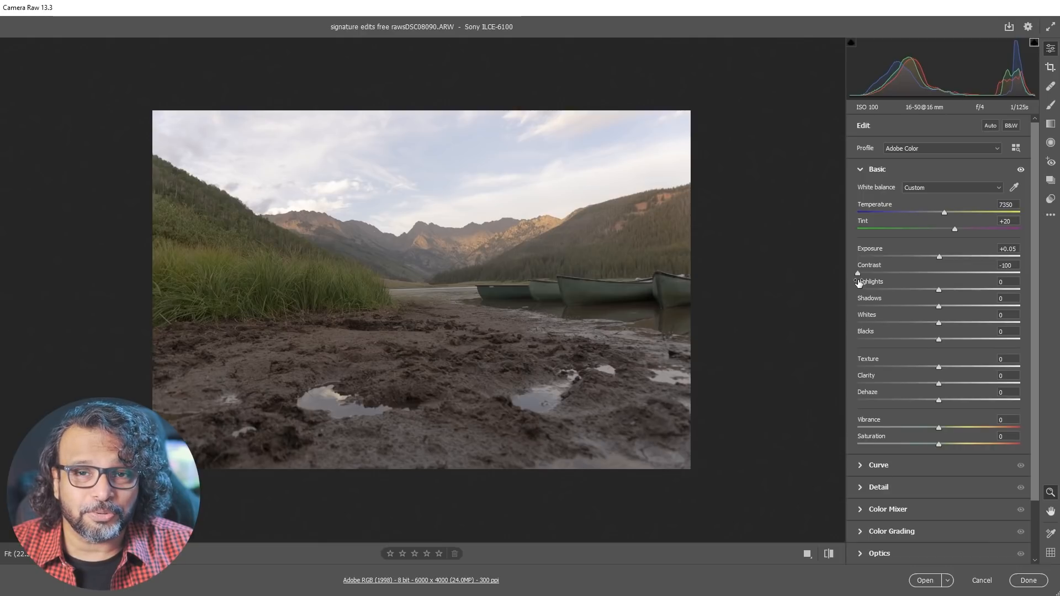
left_click_drag(856, 273, 939, 275)
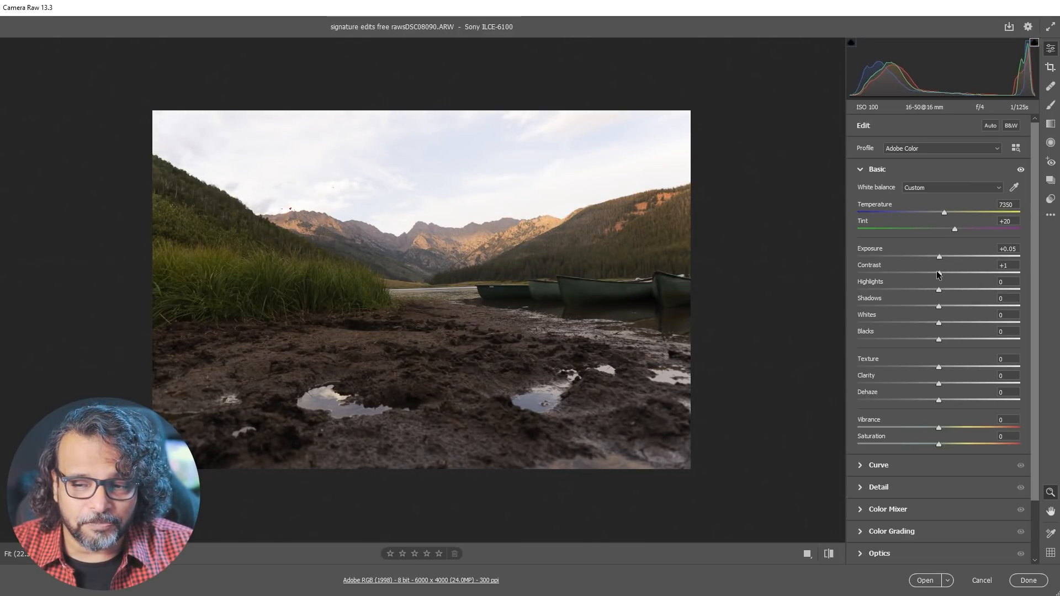
double_click(934, 270)
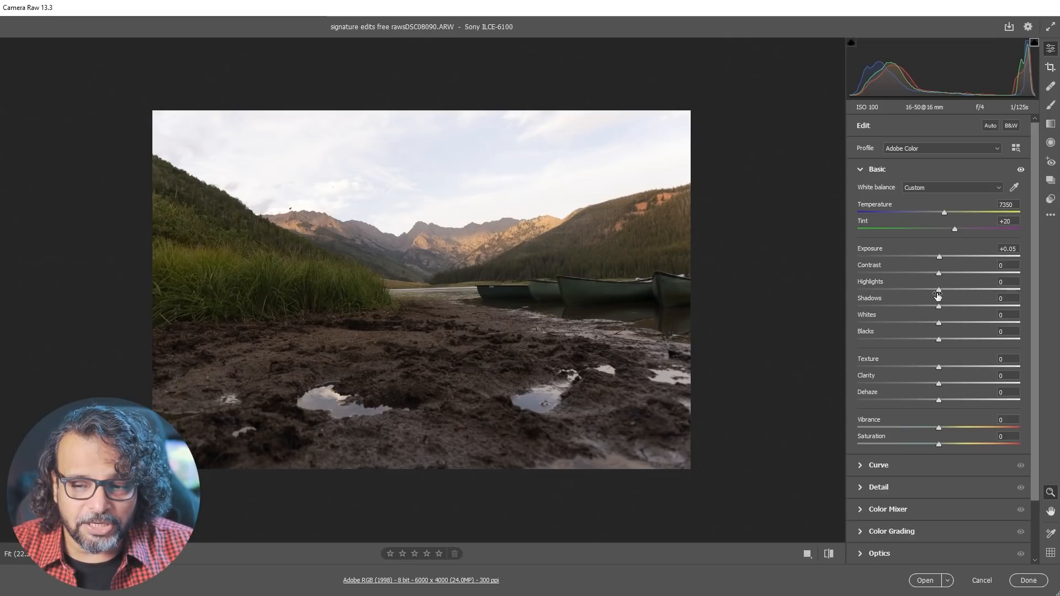
Lower Exposure to -0.40 and Highlights to -100 to bring out detail in the sky.
left_click_drag(938, 293, 942, 293)
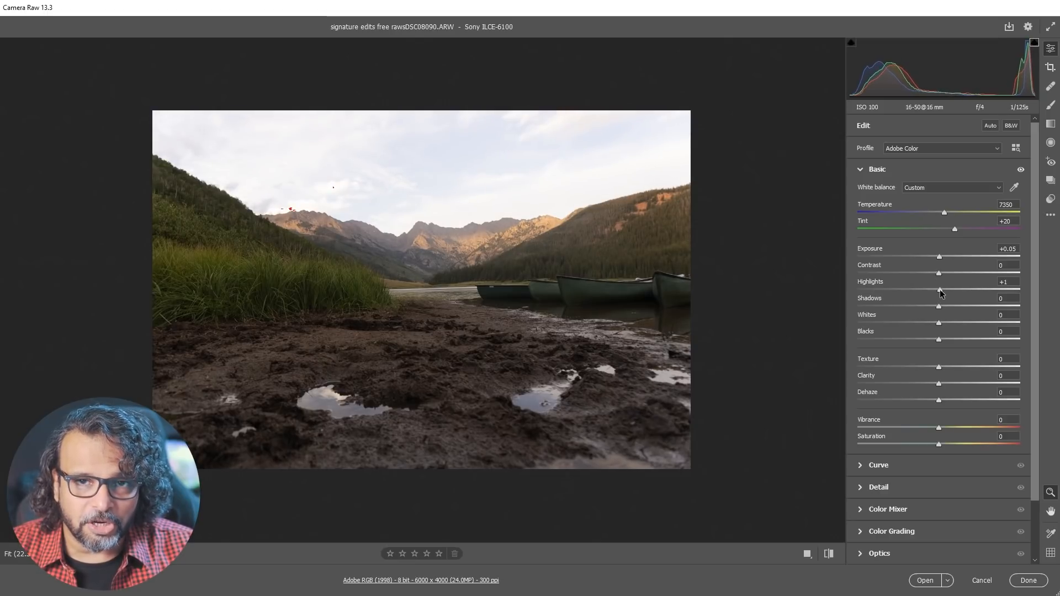
left_click_drag(940, 256, 929, 252)
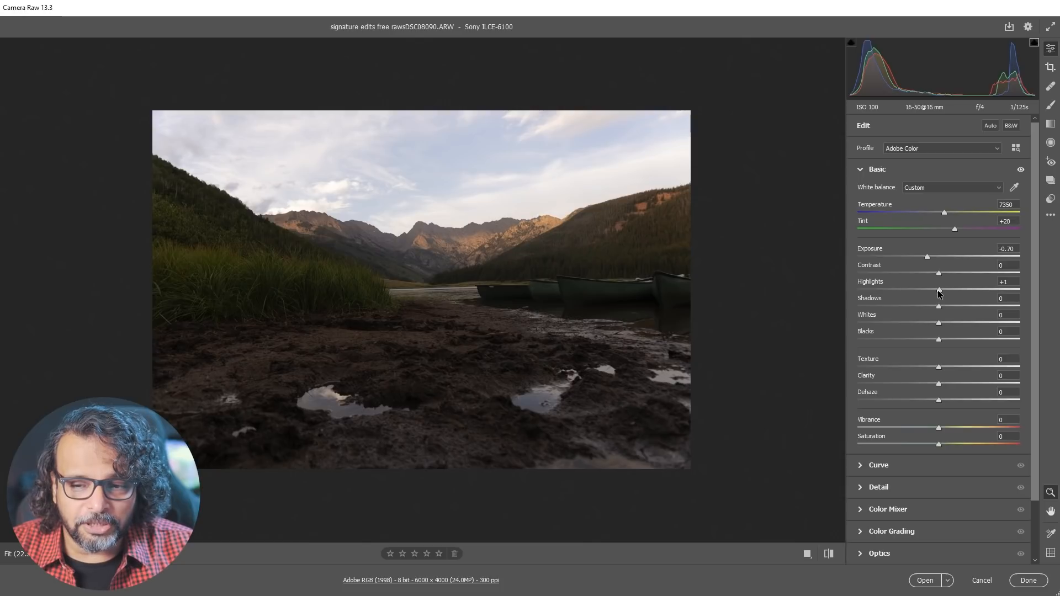
left_click_drag(940, 291, 873, 288)
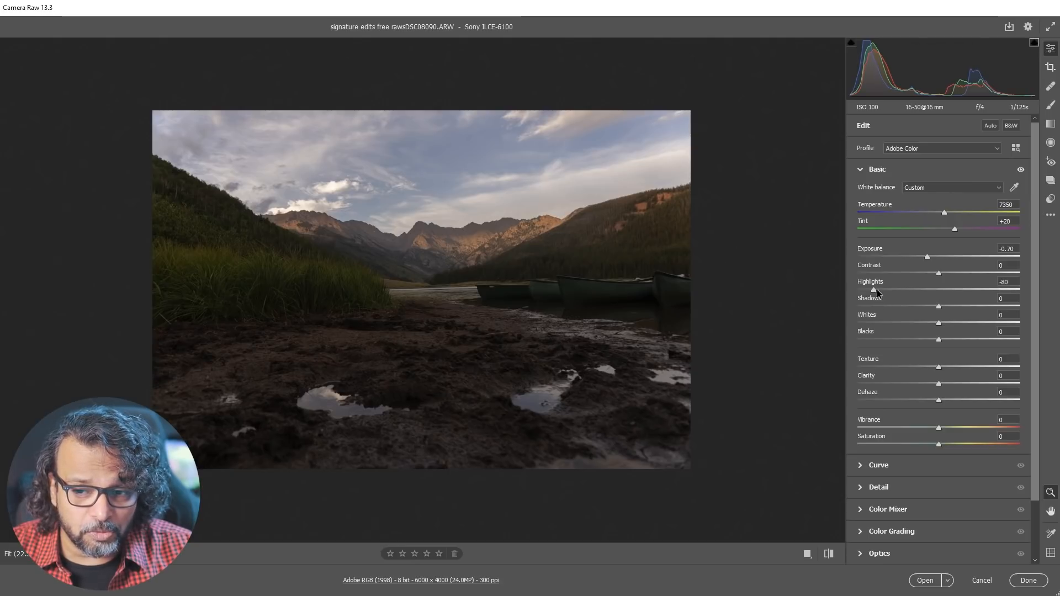
mouse_move(928, 257)
left_mouse_down()
mouse_move(955, 258)
mouse_move(933, 257)
left_mouse_up()
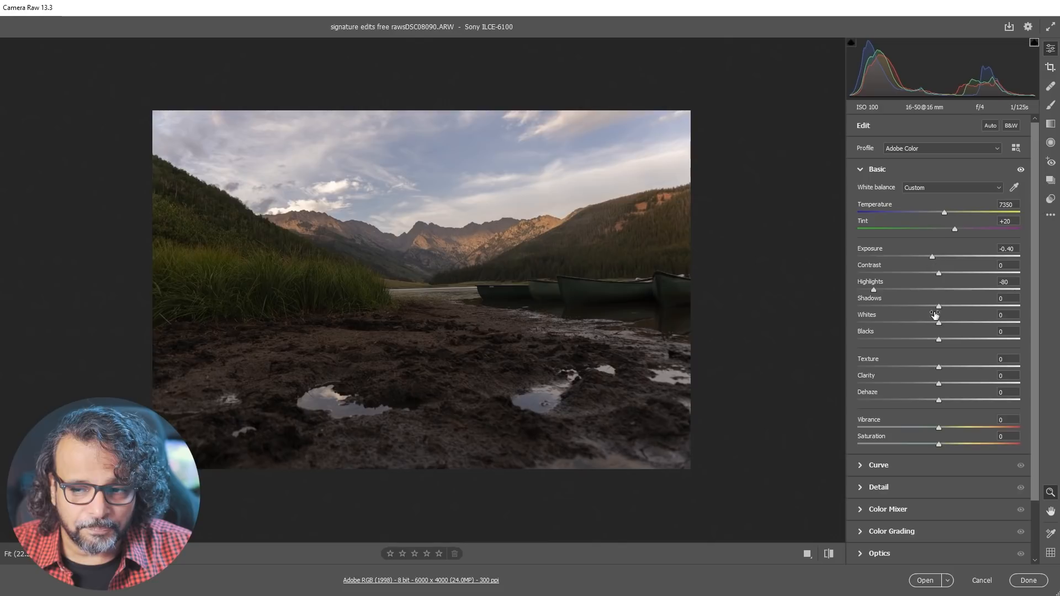
left_click_drag(873, 289, 853, 290)
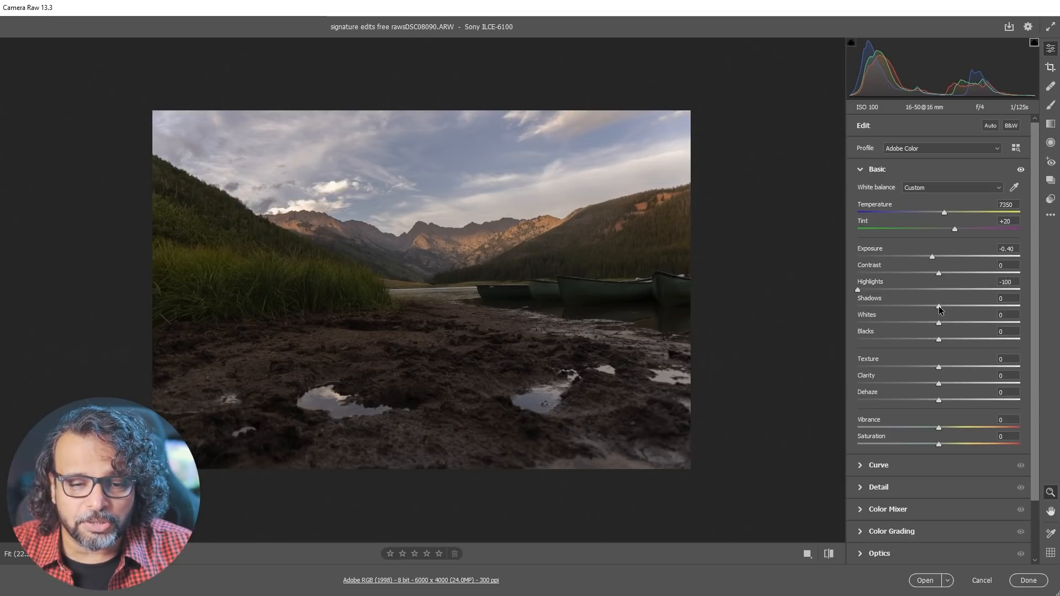
Raise Shadows to +44 in stages, comparing the edited photo with its original settings in between.
mouse_move(941, 311)
left_mouse_down()
mouse_move(920, 305)
mouse_move(959, 308)
left_mouse_up()
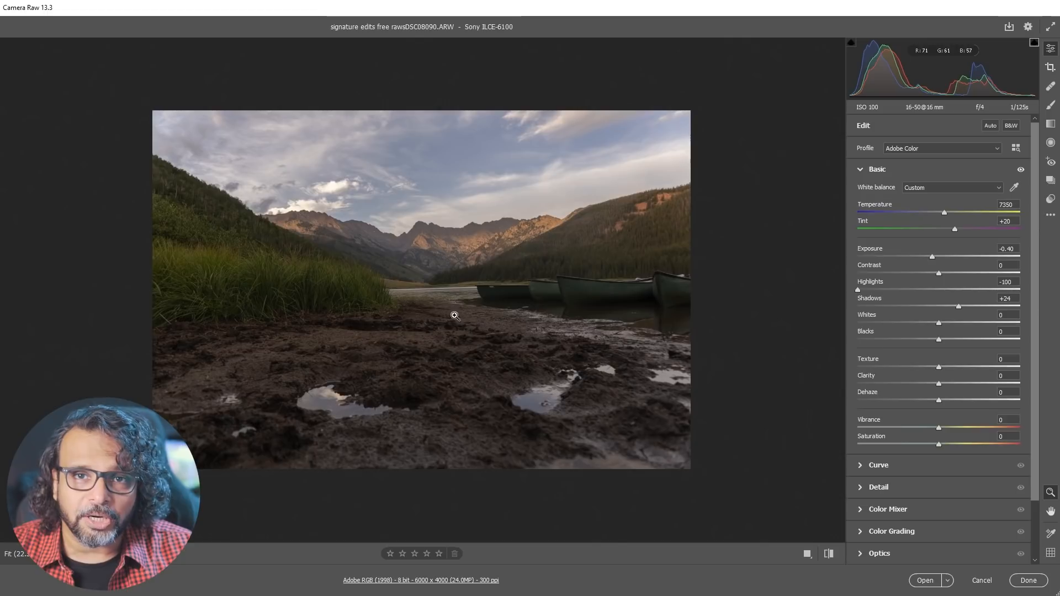
left_click_drag(959, 307, 963, 306)
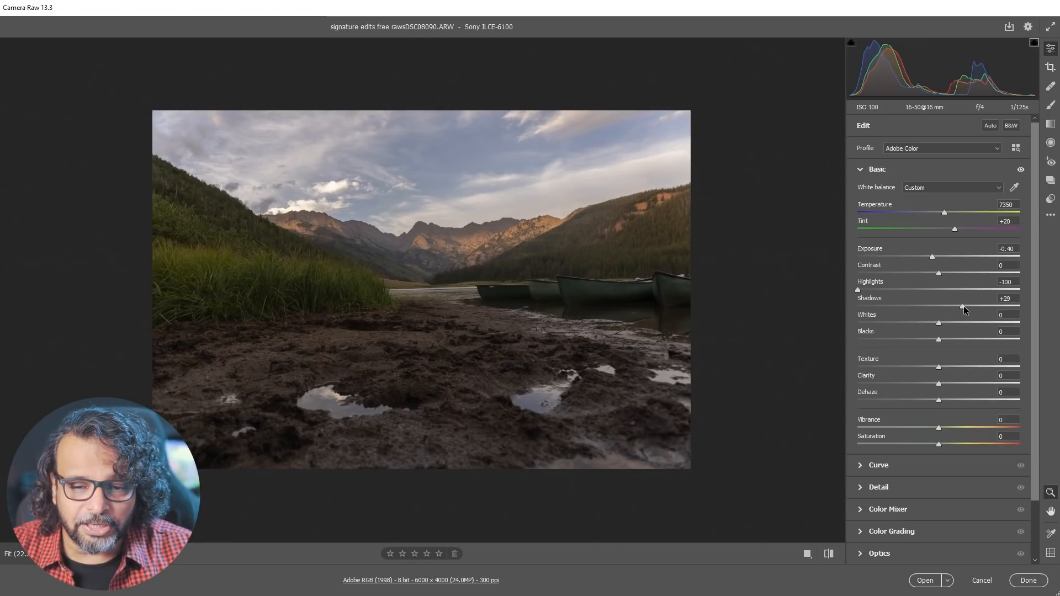
left_click(830, 554)
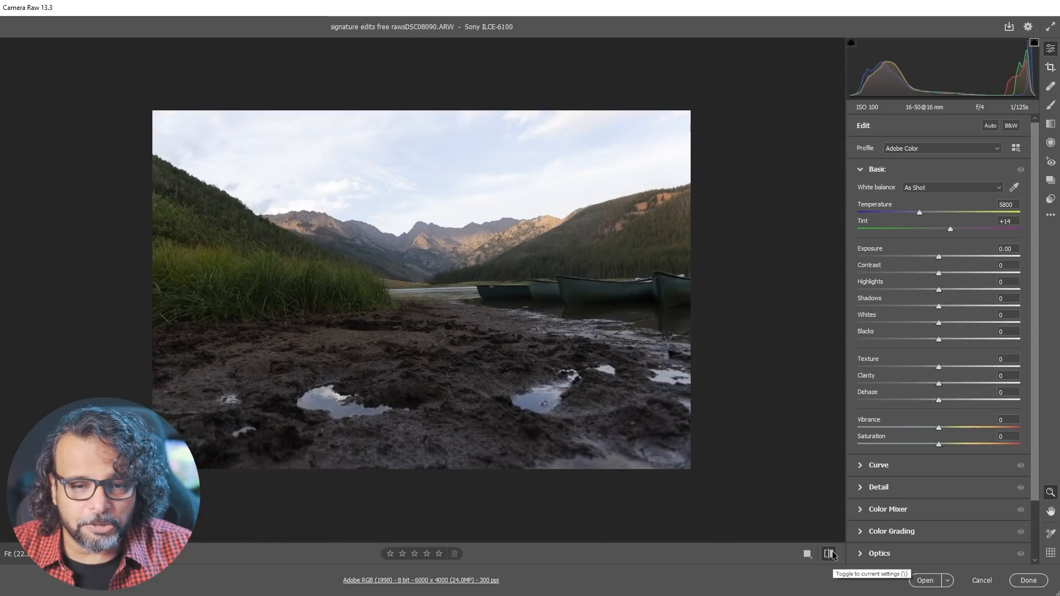
left_click(832, 554)
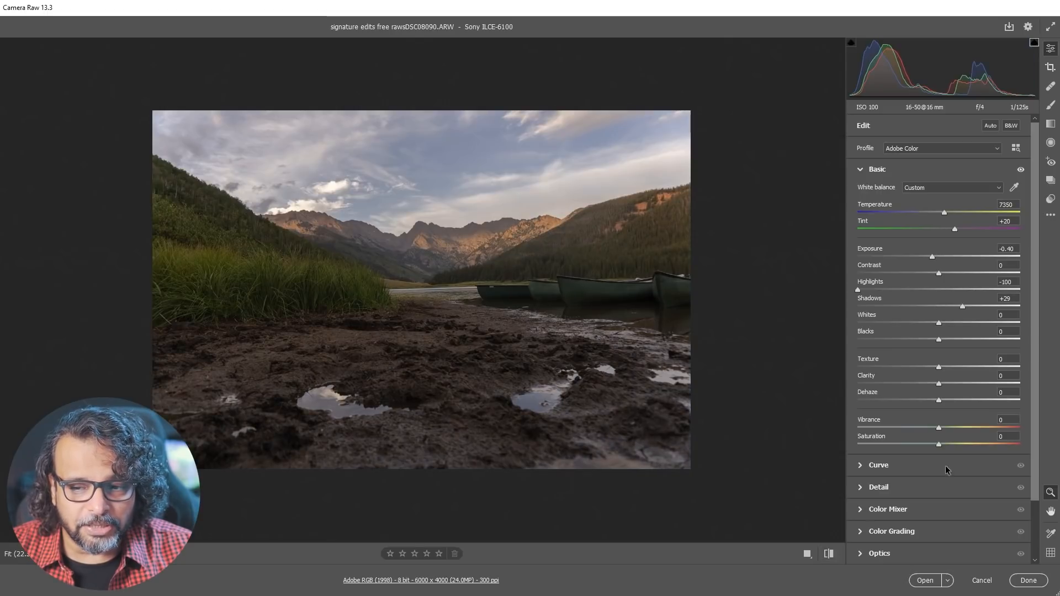
left_click_drag(963, 307, 972, 306)
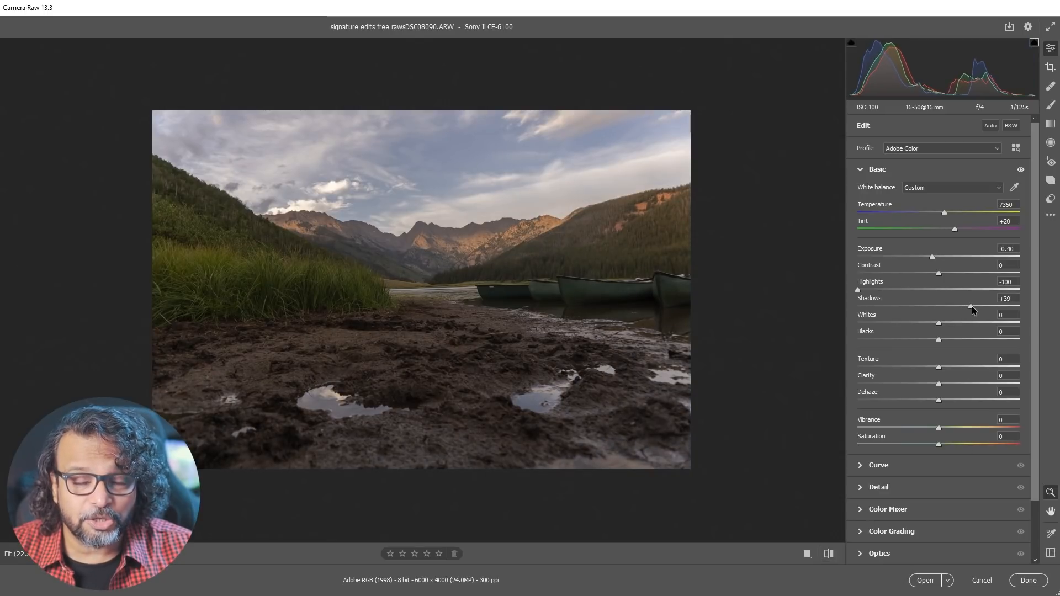
left_click_drag(972, 306, 976, 308)
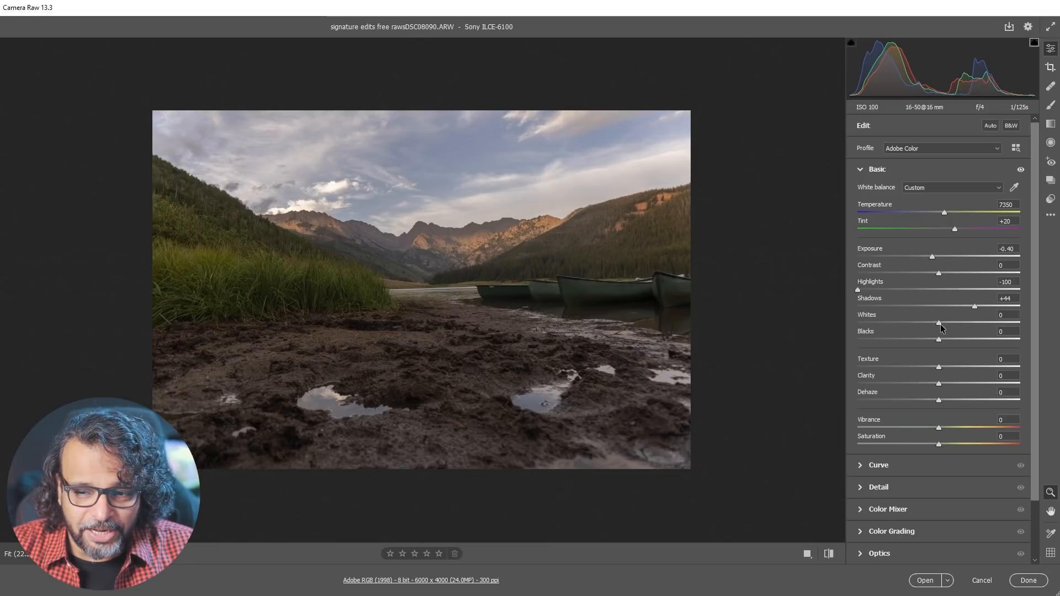
Raise Whites to +11, try Blacks at -70, and set Blacks to +22.
mouse_move(940, 324)
left_mouse_down()
mouse_move(866, 320)
mouse_move(972, 321)
mouse_move(952, 323)
left_mouse_up()
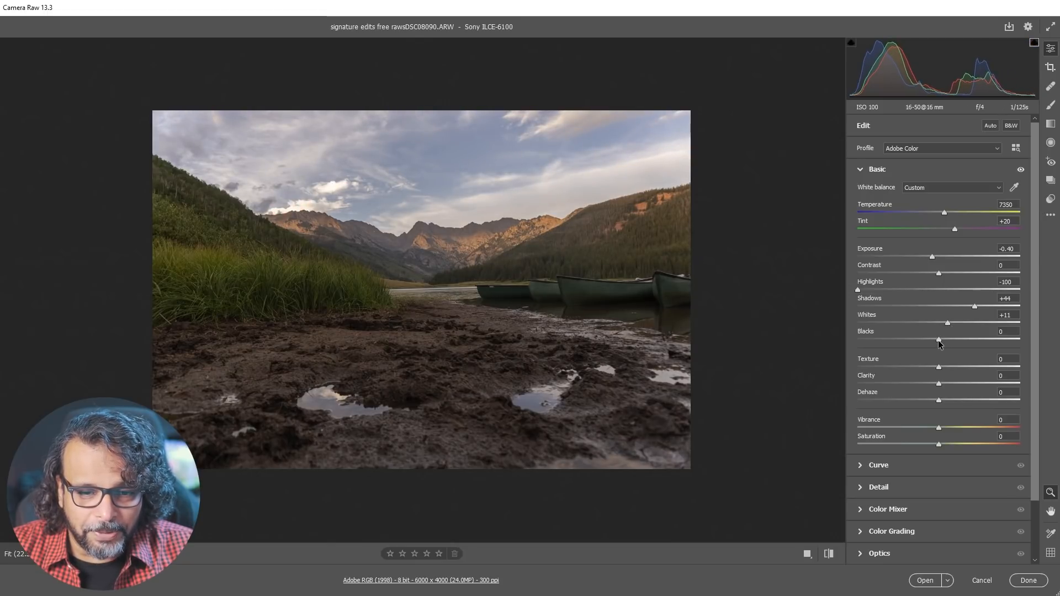
left_click_drag(939, 340, 881, 330)
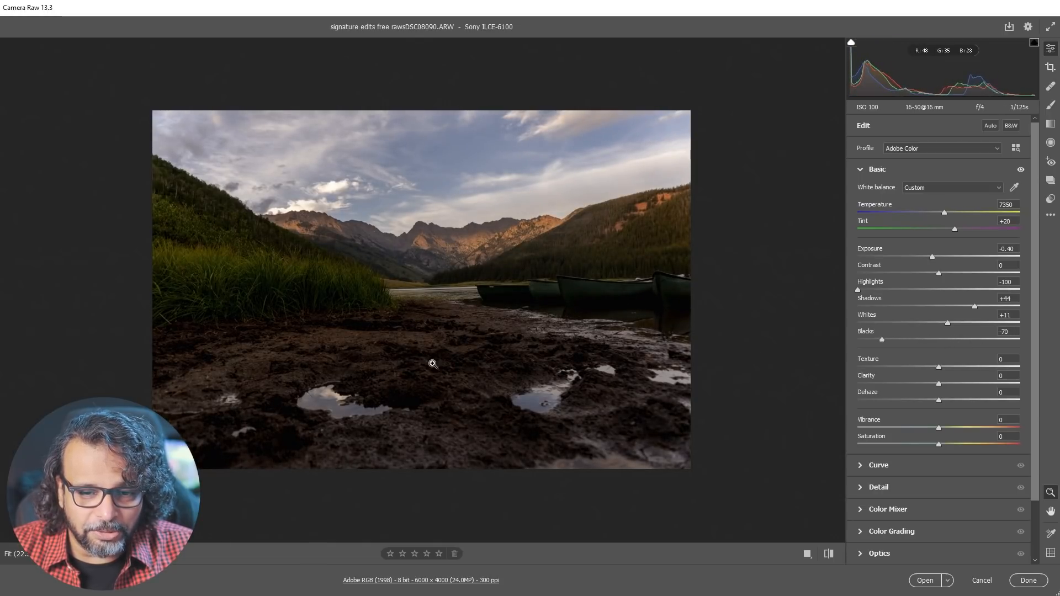
left_click_drag(886, 339, 966, 340)
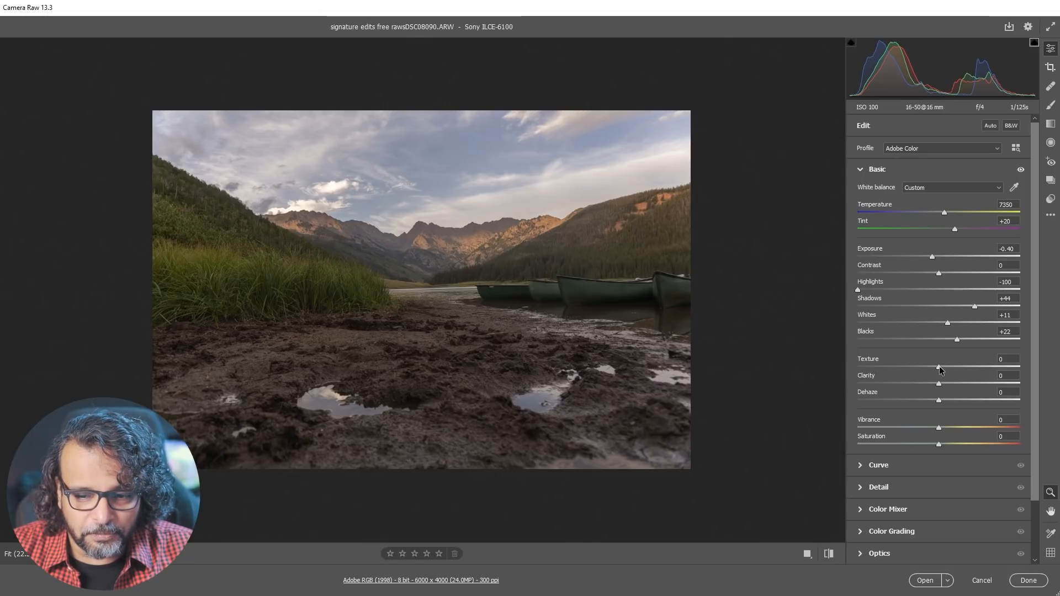
Compare the edited photo with its default settings repeatedly, including a close-up of the muddy foreground.
left_click(830, 554)
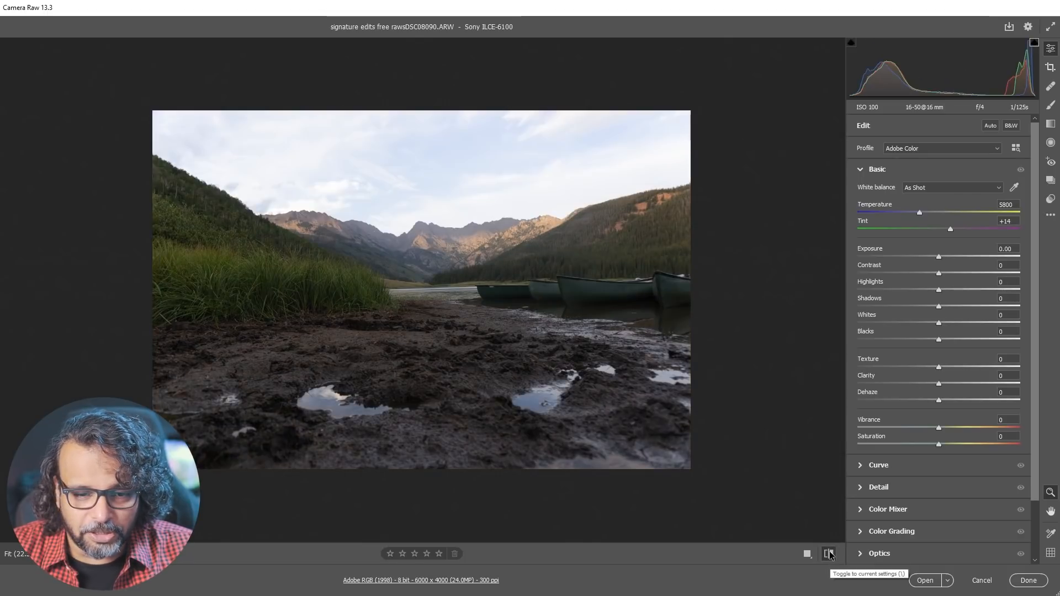
left_click(830, 553)
left_click(830, 554)
left_click(830, 554)
left_click(830, 554)
left_click(830, 554)
left_click(830, 554)
left_click(830, 554)
left_click(830, 554)
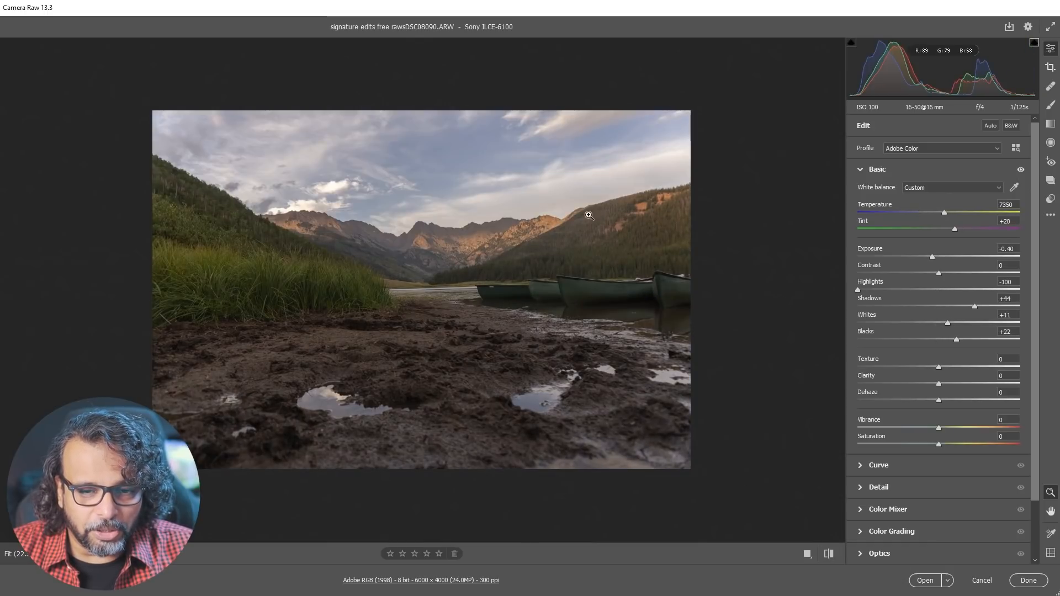
left_click_drag(474, 363, 598, 386)
left_click(829, 554)
left_click(830, 554)
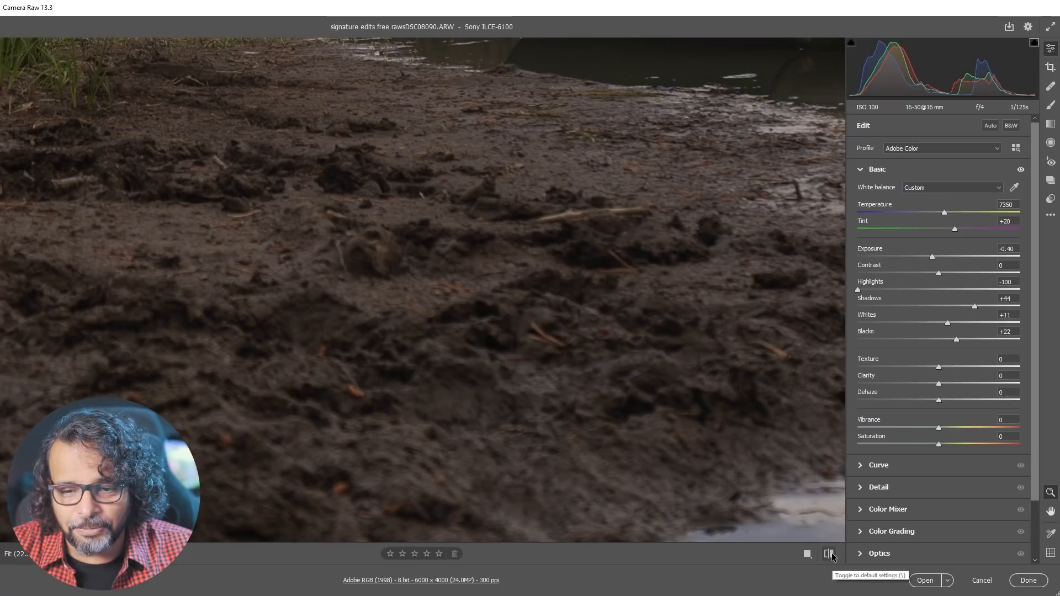
Raise Shadows to +57 and lower Whites to +2, checking the clouds up close.
left_click_drag(635, 80, 482, 300)
key("space")
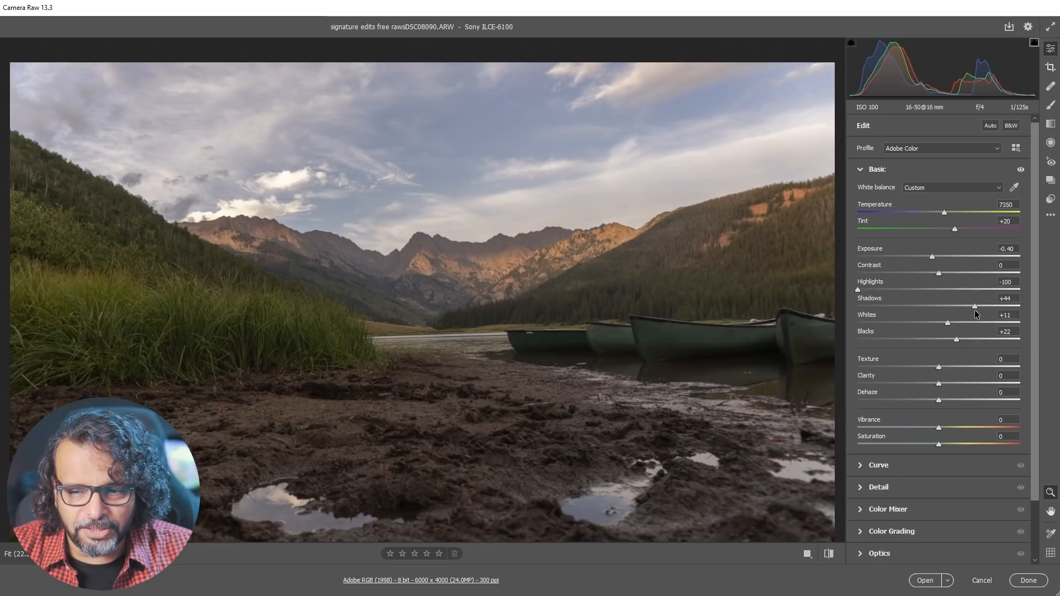
left_click_drag(974, 307, 984, 308)
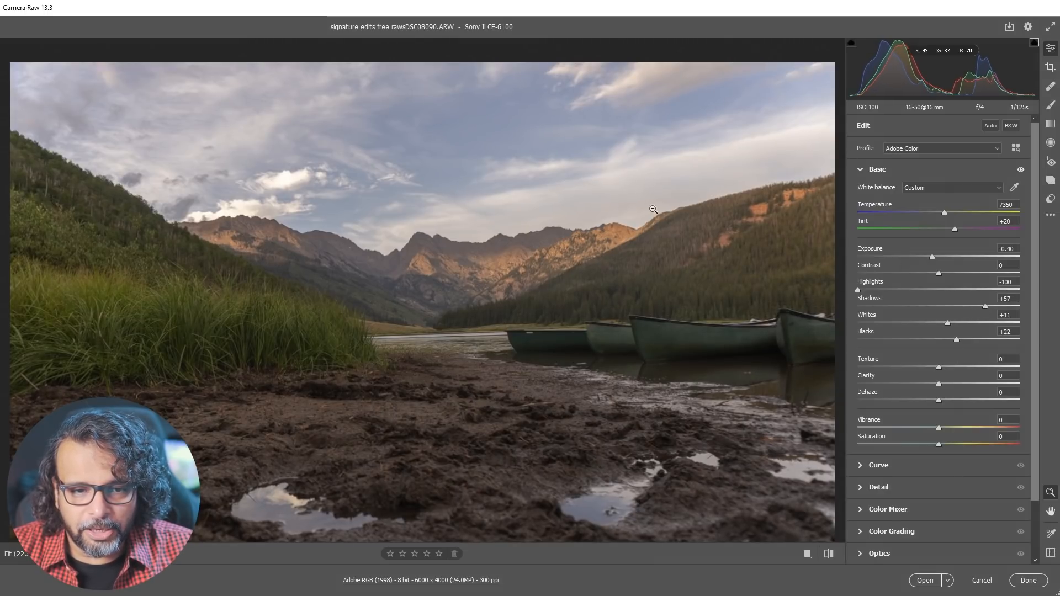
key("alt")
left_click_drag(275, 177, 303, 173)
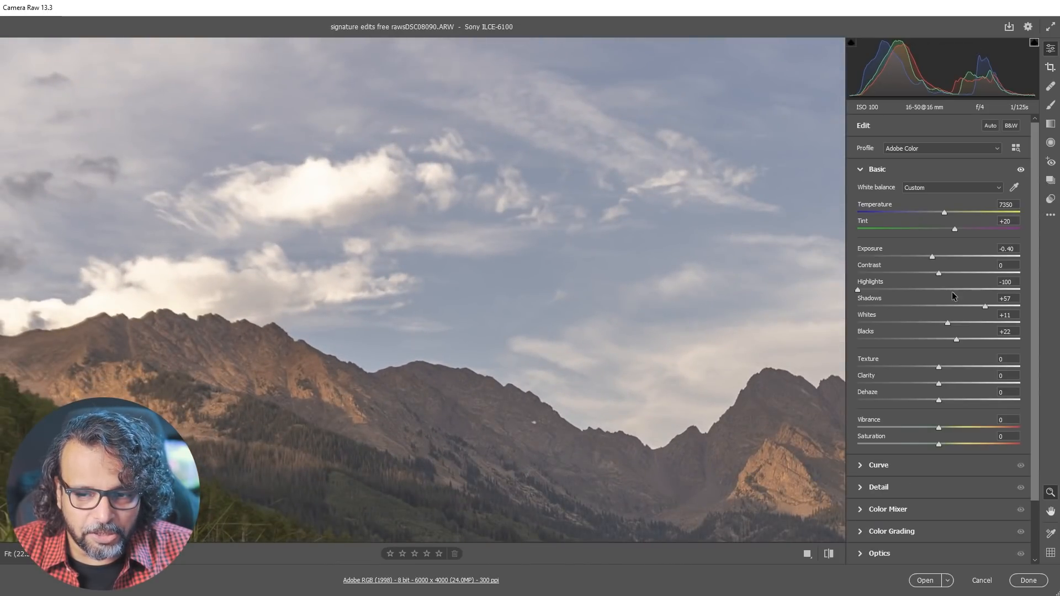
left_click_drag(948, 325, 938, 325)
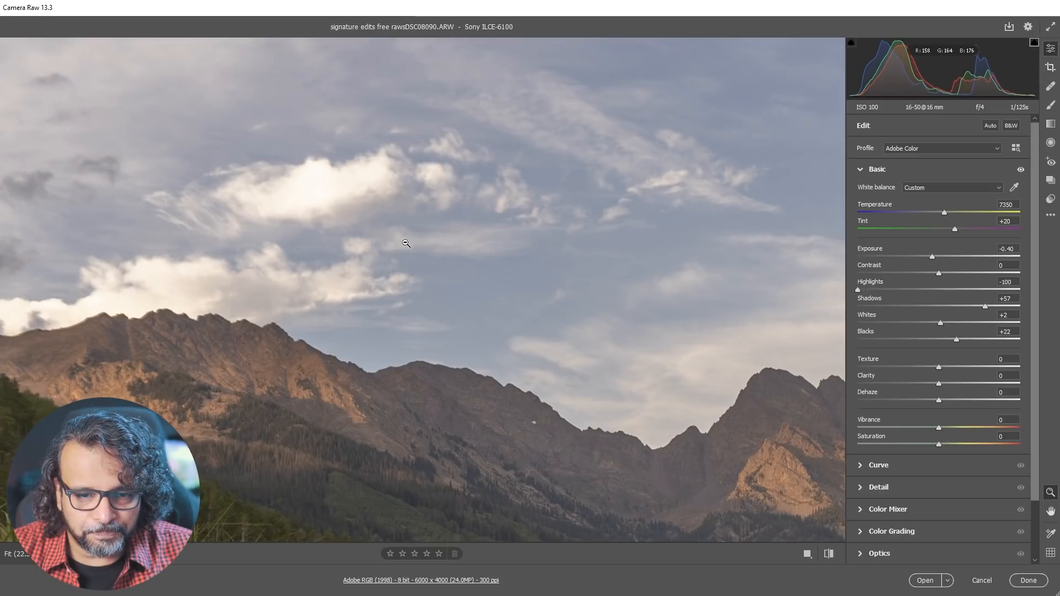
Compare the whole photo with its default settings and examine the mud and grass in the foreground up close.
left_click_drag(391, 214, 273, 264)
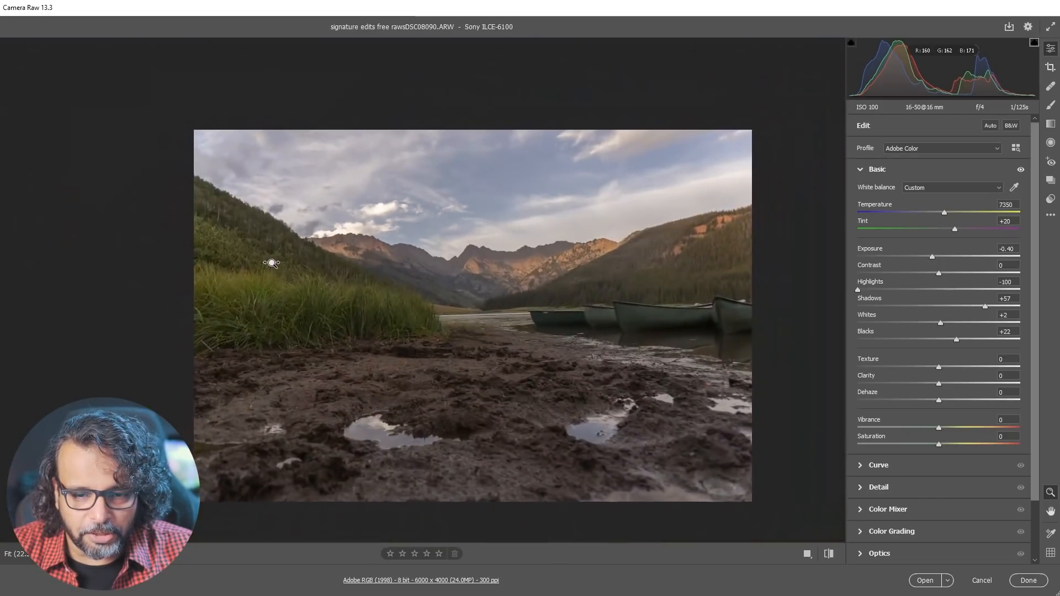
key("space")
left_click_drag(567, 430, 500, 410)
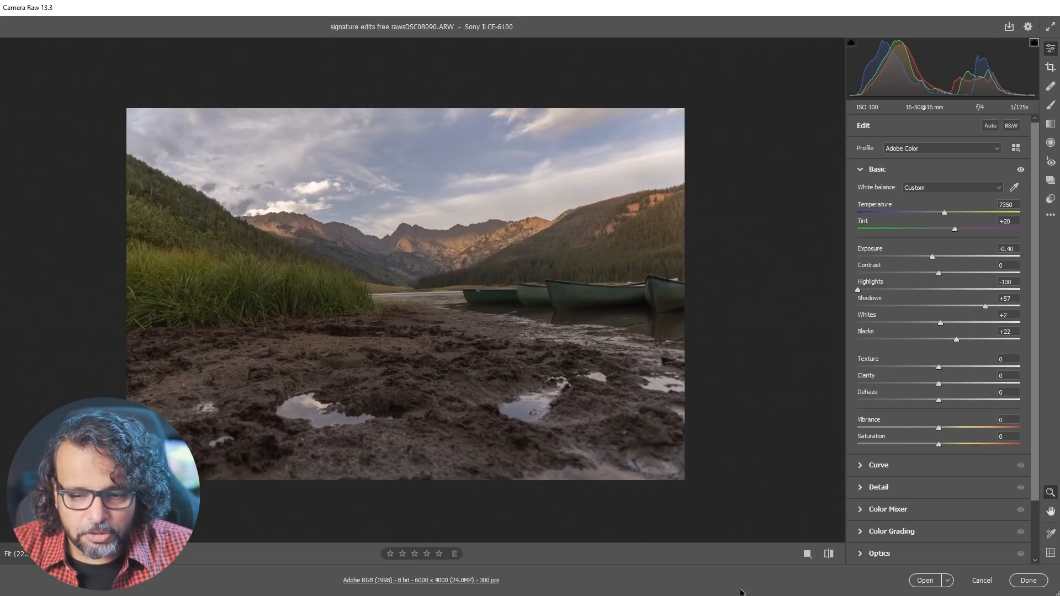
left_click(829, 554)
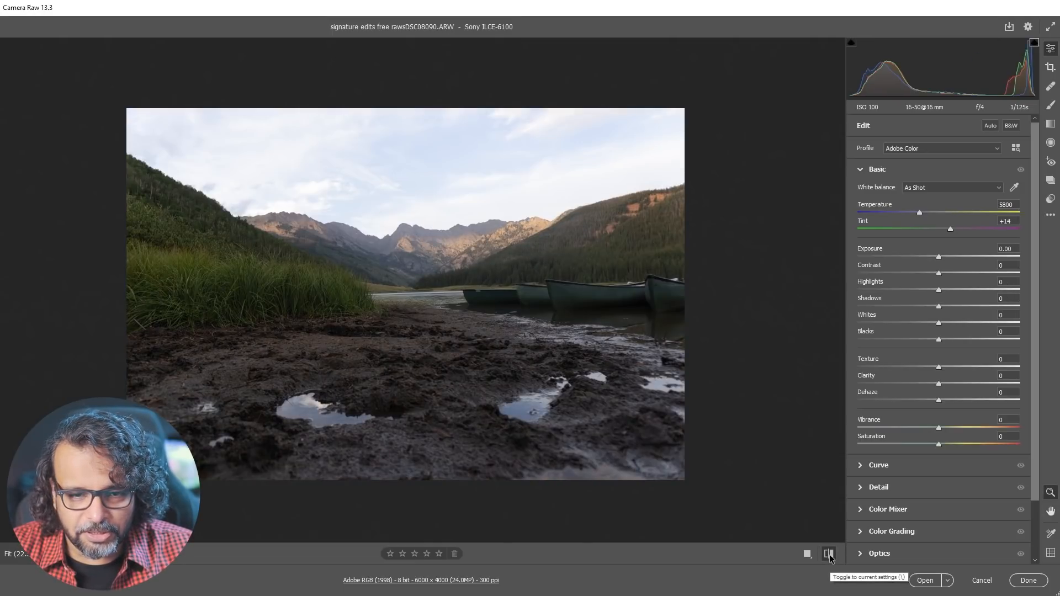
left_click(829, 554)
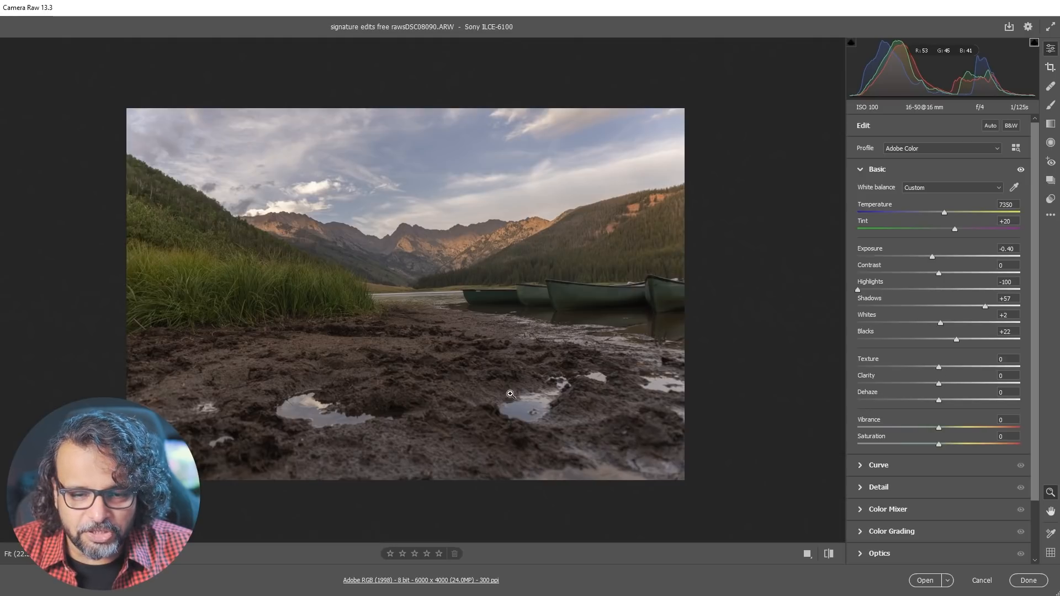
left_click(477, 376)
left_click_drag(547, 379, 525, 374)
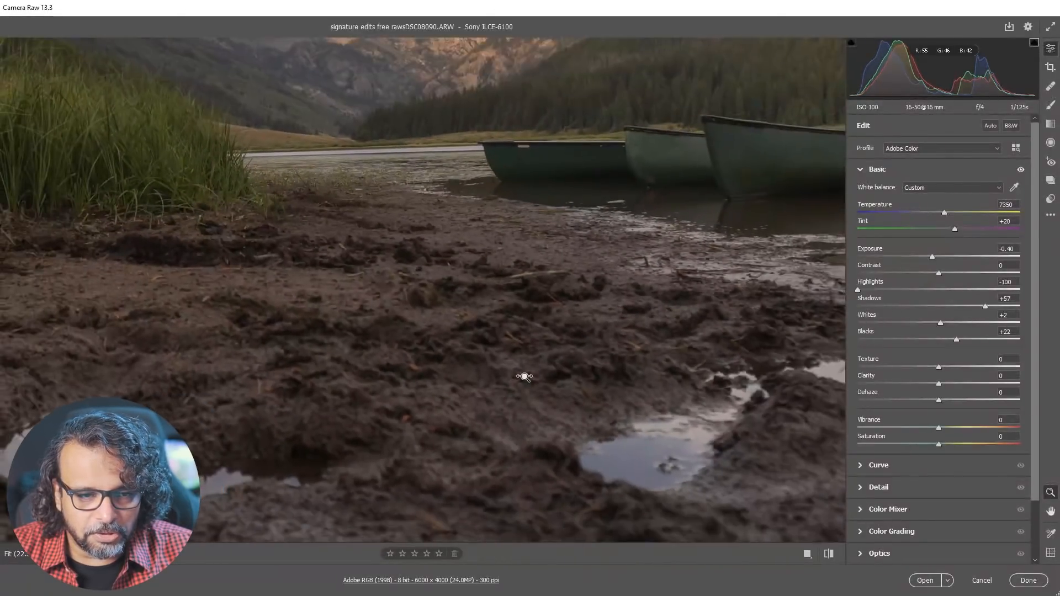
key("space")
left_click_drag(95, 225, 326, 252)
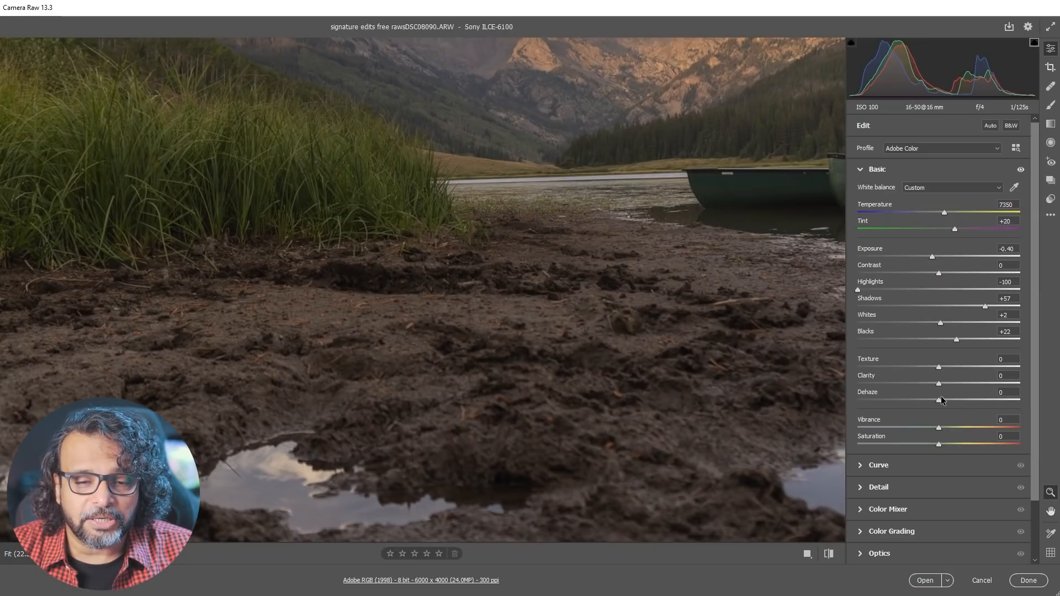
key("space")
left_click_drag(563, 239, 495, 270)
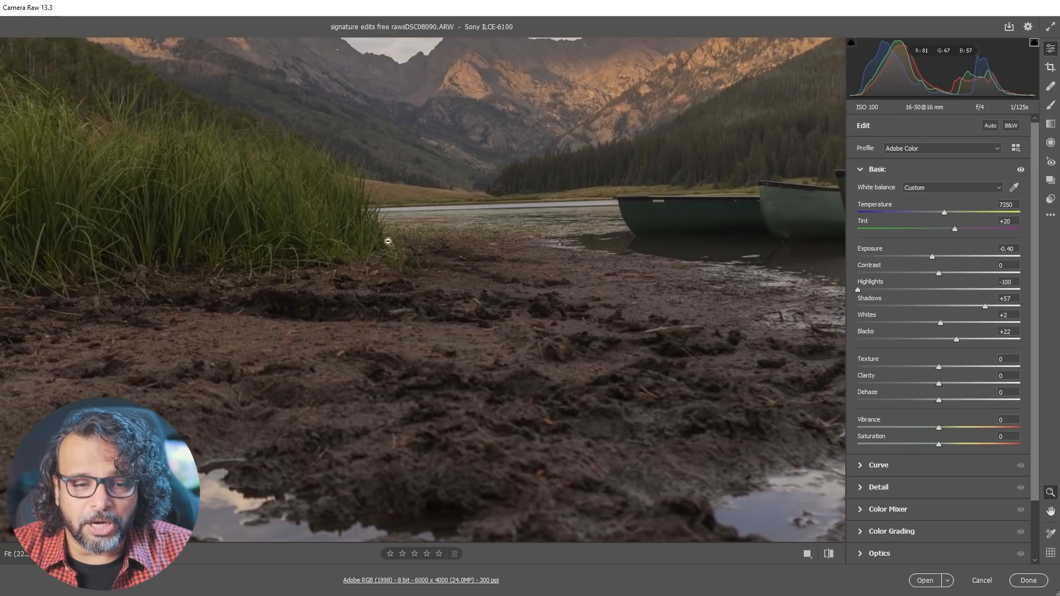
Try Texture at +80 and reset it to 0.
left_click_drag(941, 366, 1003, 361)
left_click(567, 332)
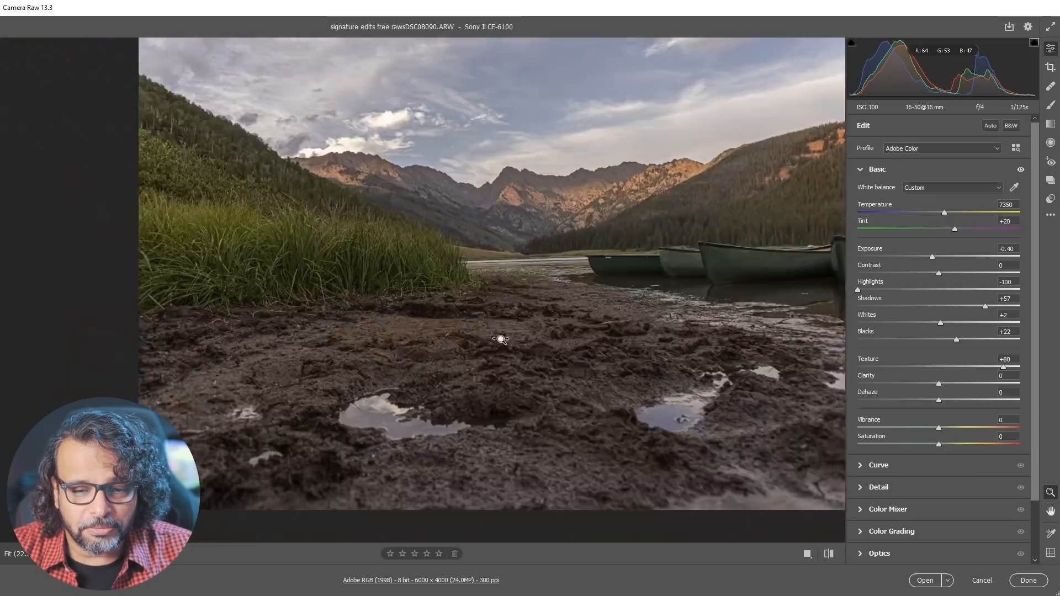
left_click_drag(568, 386, 481, 376)
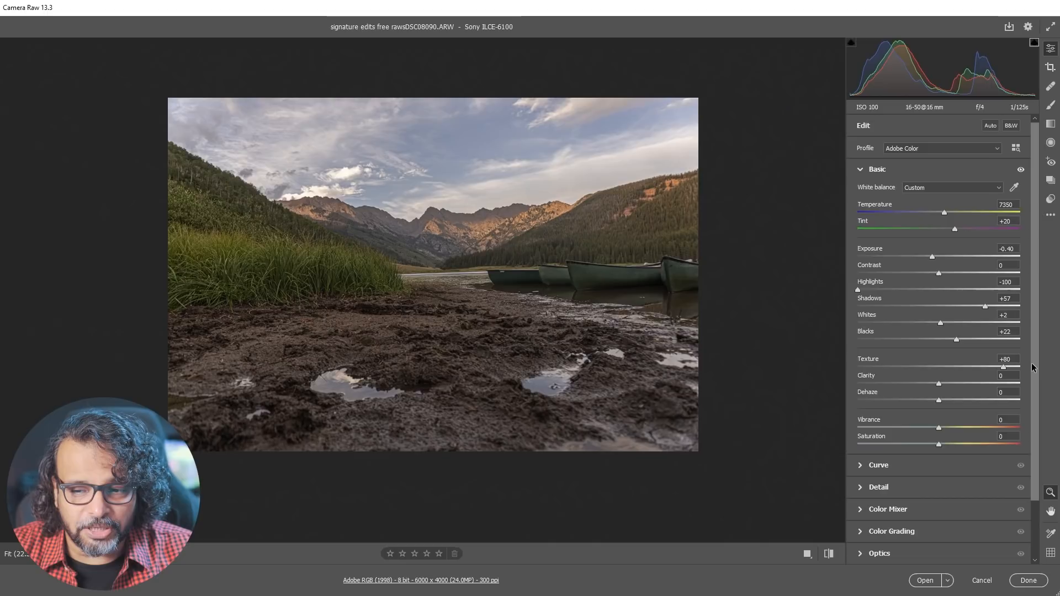
left_click(1009, 359)
left_click_drag(1009, 358, 974, 360)
type("0")
key("Tab")
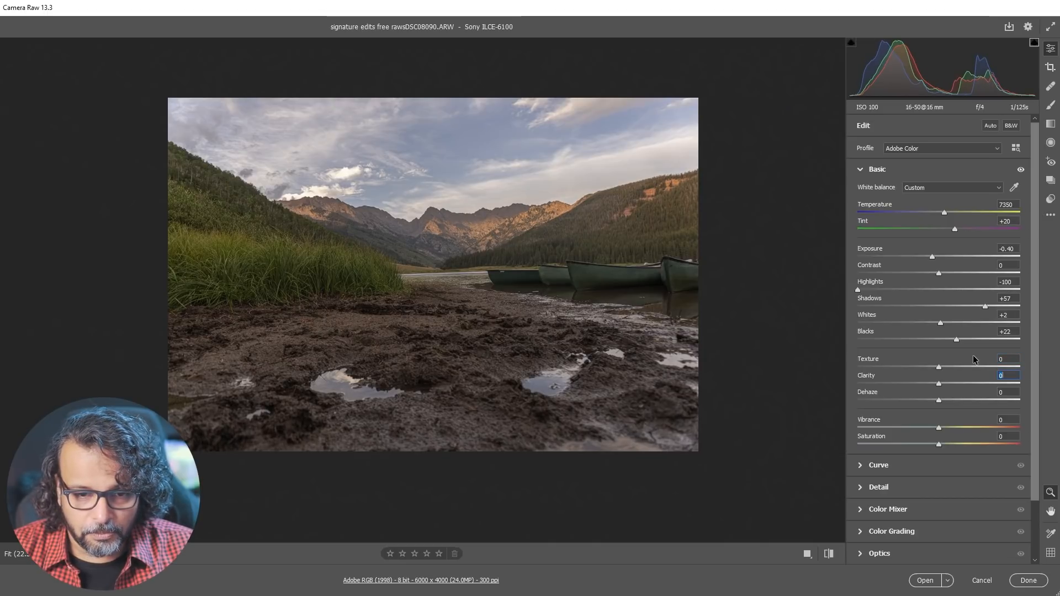
Try Texture at its minimum and set it to +37, judging the effect on a close-up of the mud.
left_click_drag(938, 366, 850, 379)
left_click_drag(412, 338, 513, 360)
left_click_drag(857, 367, 966, 368)
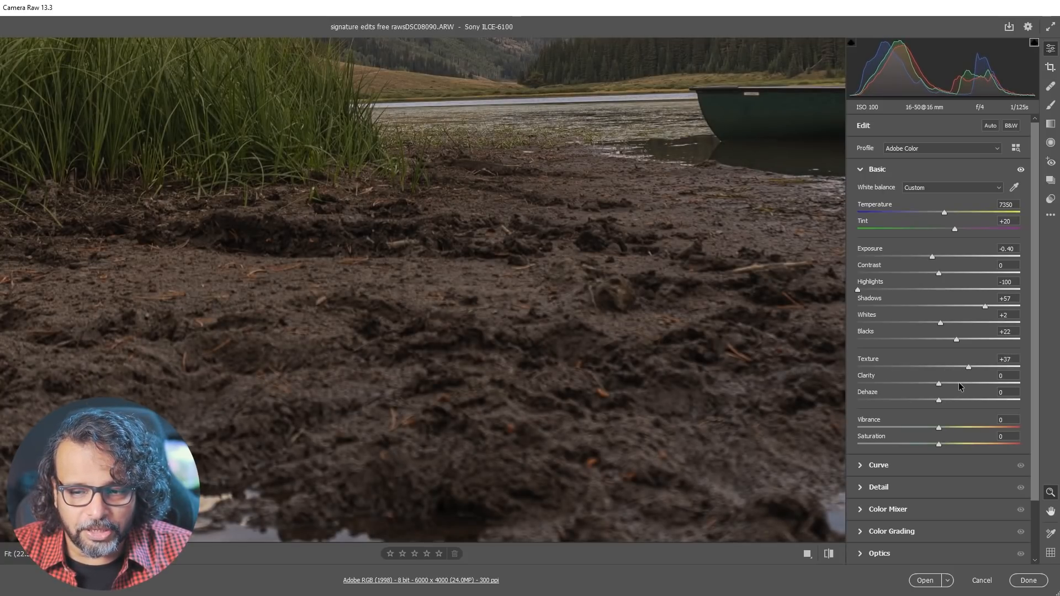
Try Clarity at +29 and +1, and set it to +37 while inspecting the grass.
left_click_drag(940, 383, 963, 382)
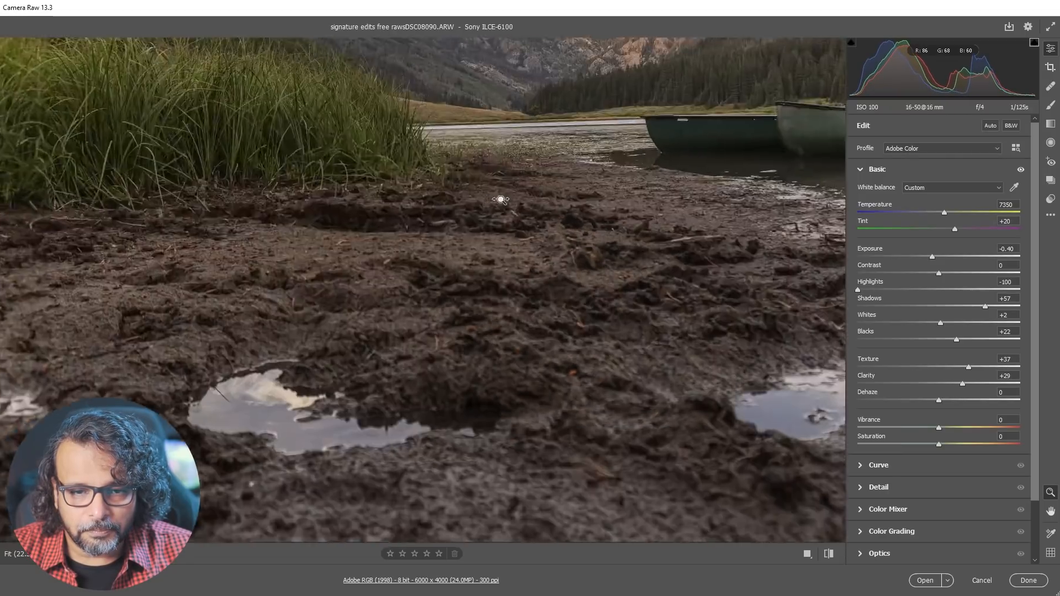
left_click_drag(500, 200, 497, 204)
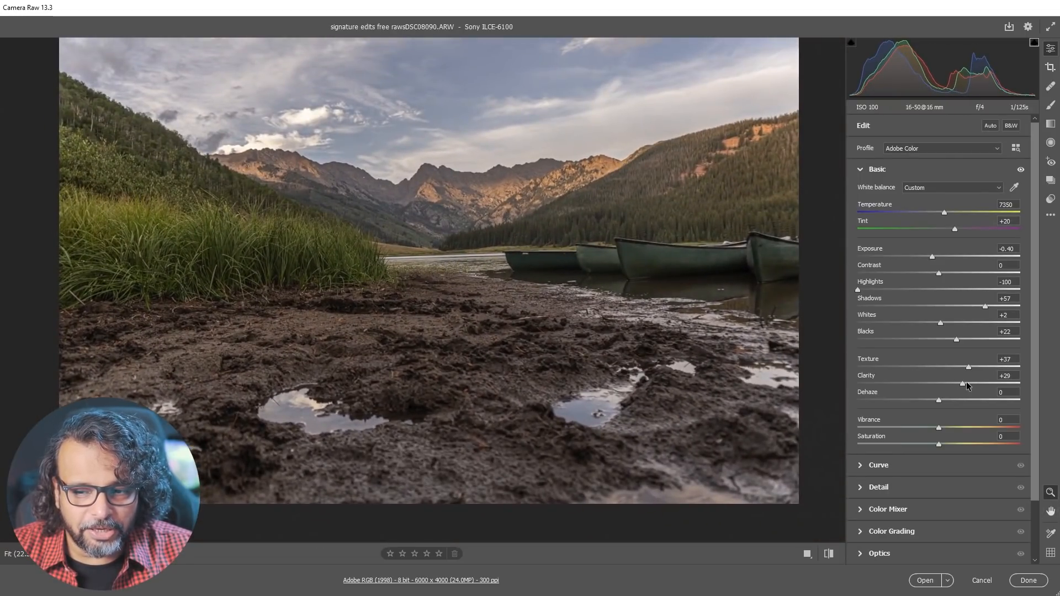
left_click_drag(956, 384, 938, 385)
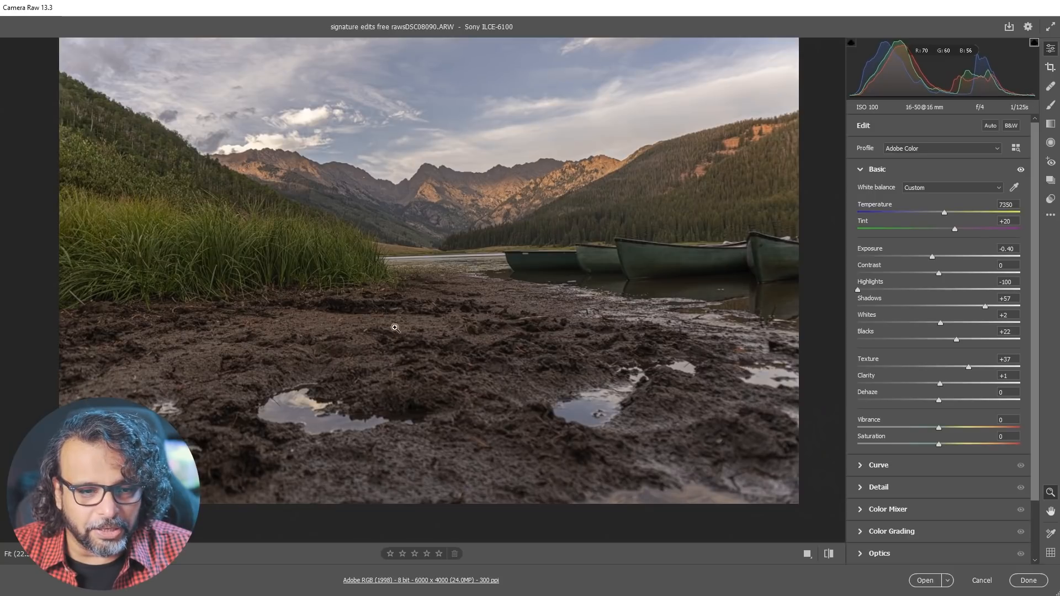
left_click_drag(187, 236, 305, 276)
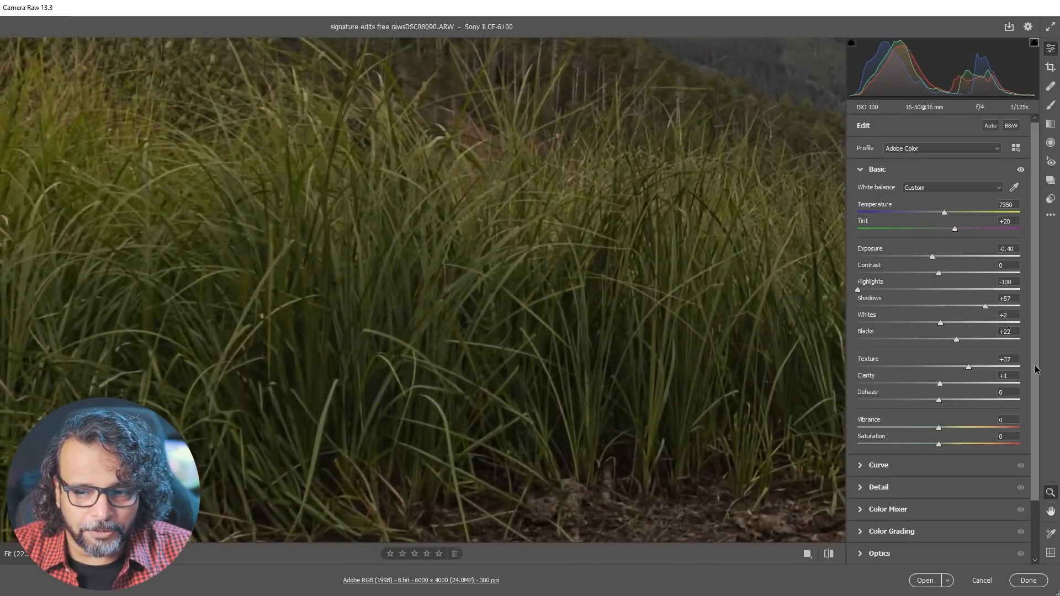
left_click_drag(940, 385, 969, 388)
Raise Dehaze in stages to +13.
left_click(627, 303, "alt")
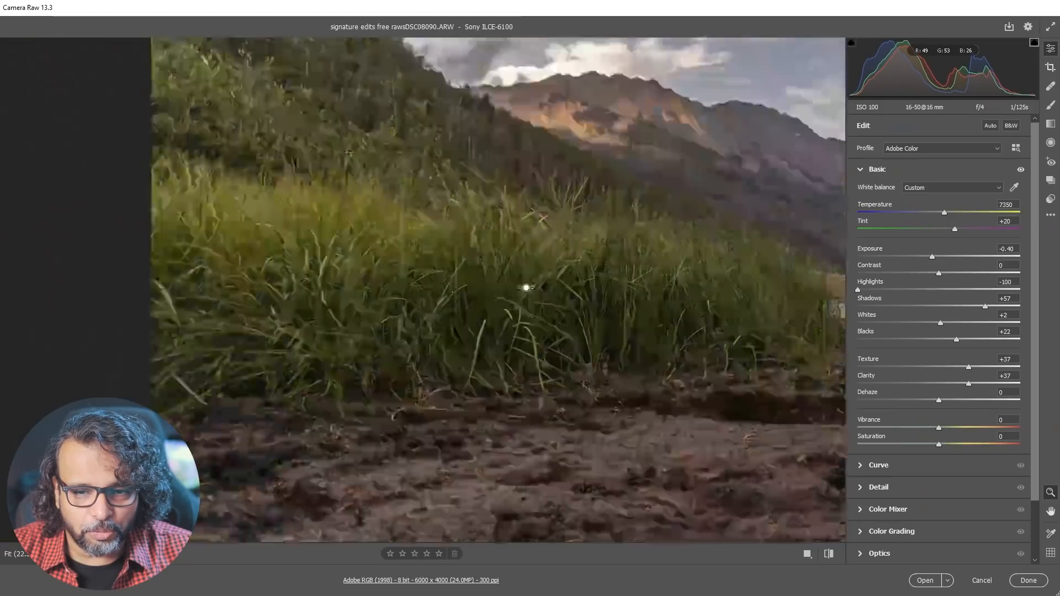
left_click(507, 294, "alt")
left_click_drag(289, 381, 305, 290)
mouse_move(940, 400)
left_mouse_down()
mouse_move(899, 400)
mouse_move(986, 398)
mouse_move(945, 396)
left_mouse_up()
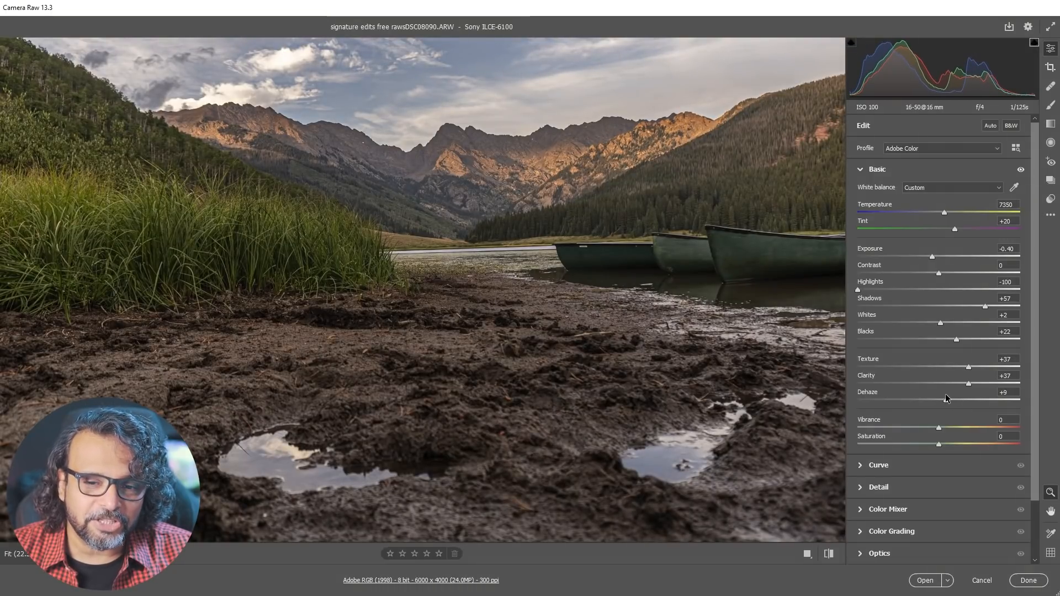
left_click_drag(946, 395, 949, 397)
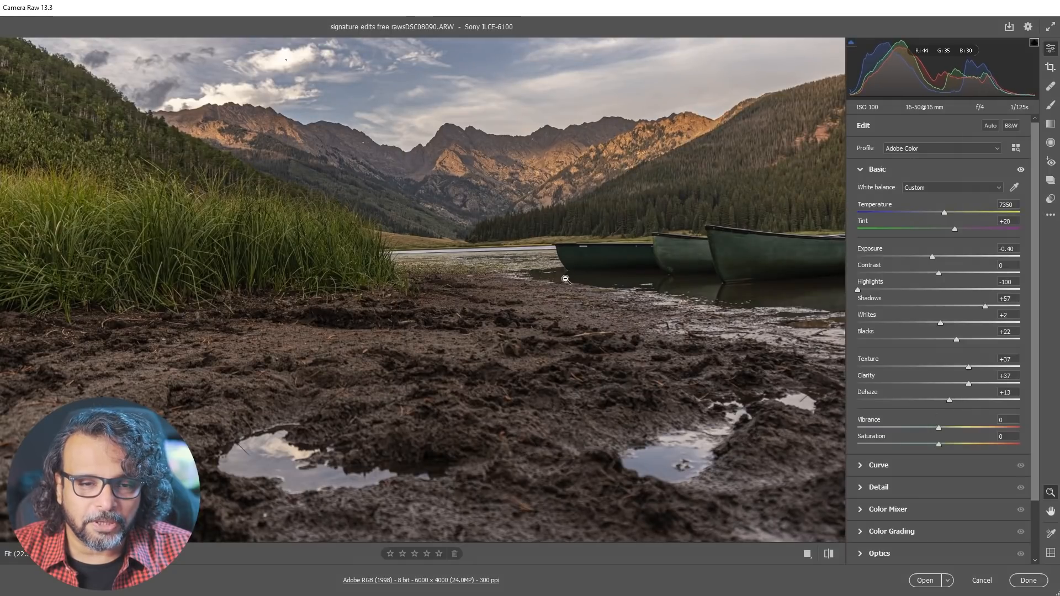
Examine the mountains and boats, and compare the whole edited photo with its default settings.
left_click_drag(517, 244, 452, 299)
left_click_drag(563, 229, 538, 243)
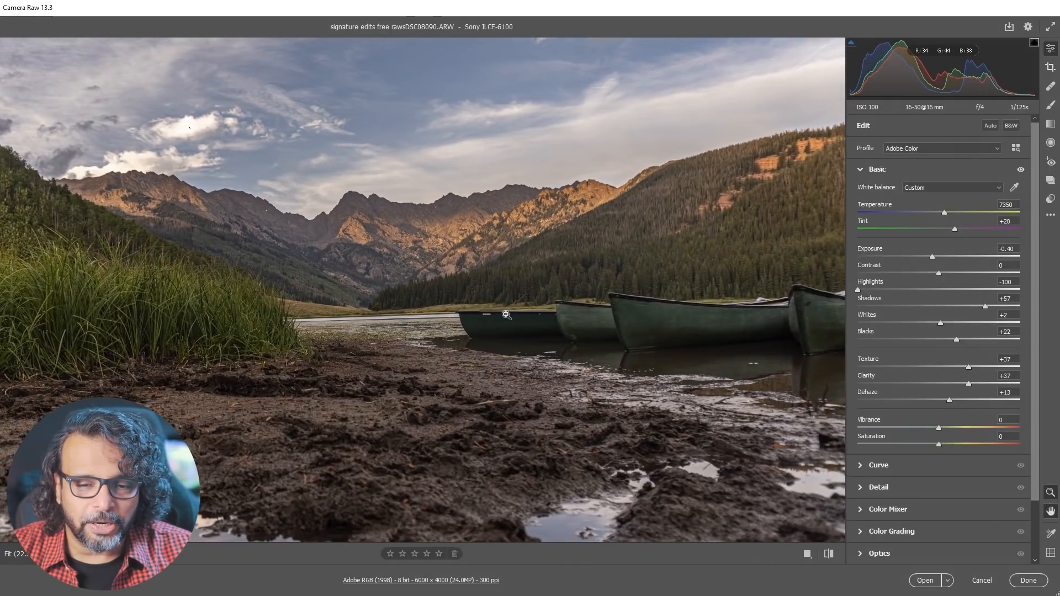
left_click(480, 298, "alt")
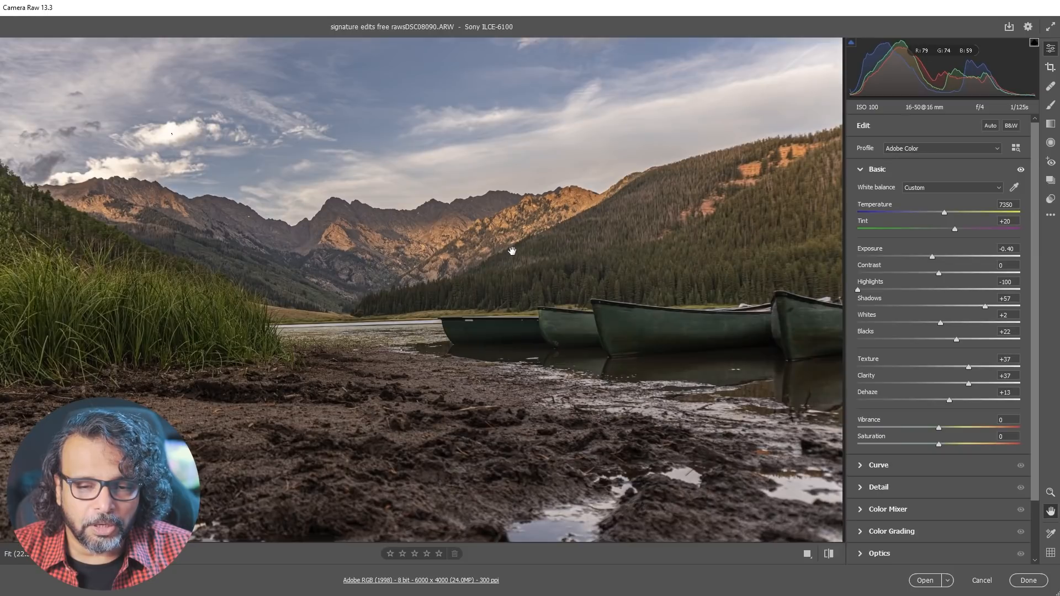
left_click_drag(502, 261, 459, 284)
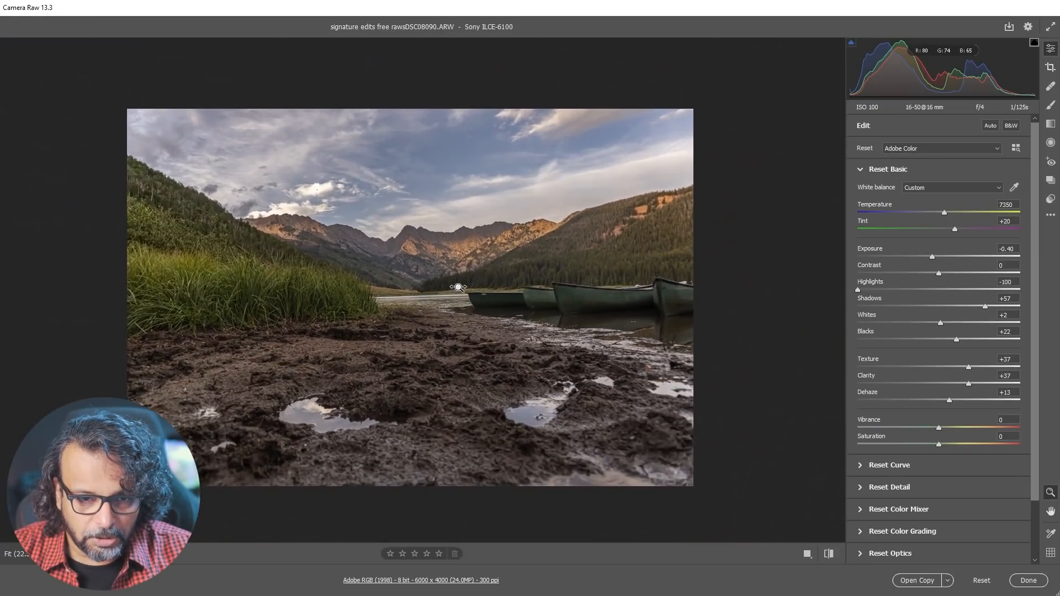
left_click(829, 554)
left_click(829, 555)
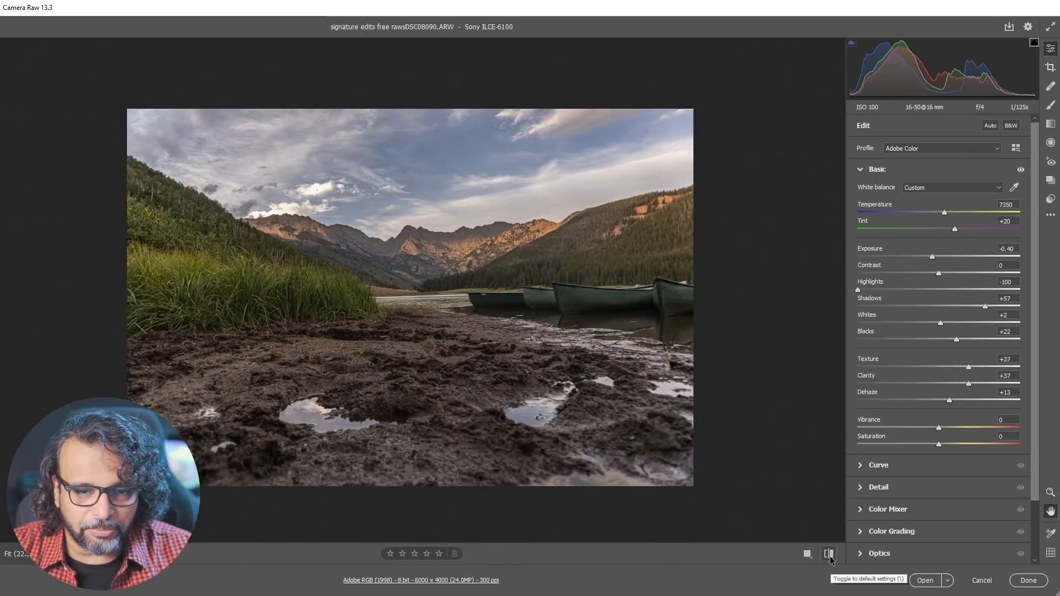
left_click(830, 554)
left_click(830, 555)
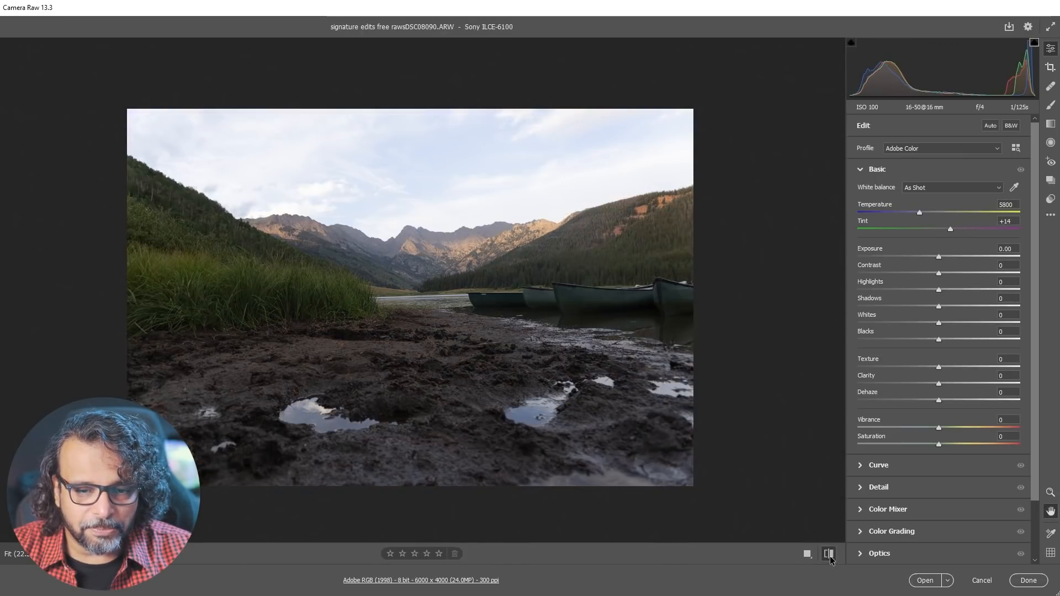
left_click(830, 554)
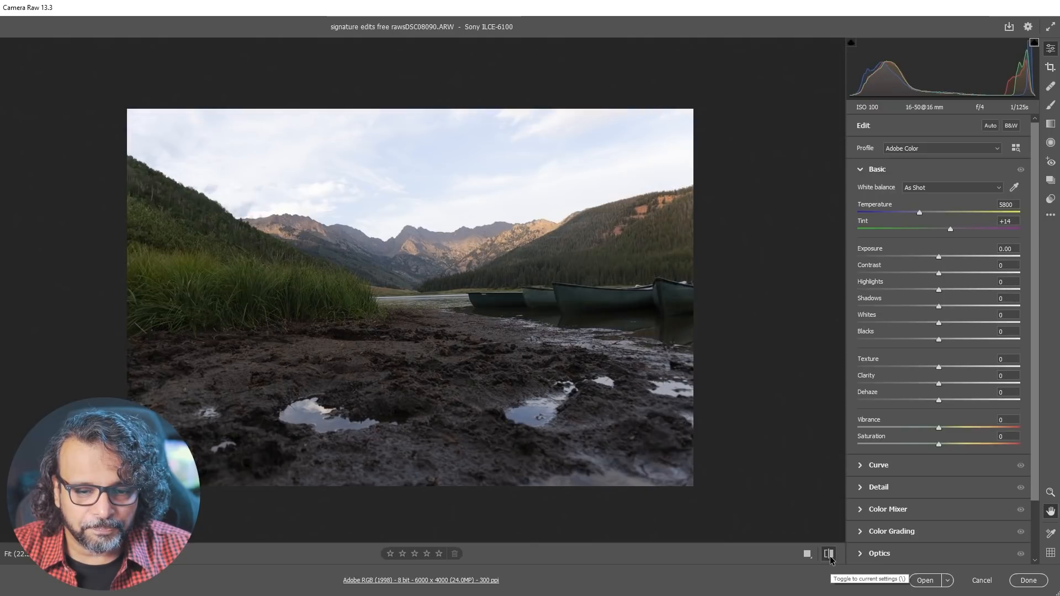
left_click_drag(383, 433, 409, 353)
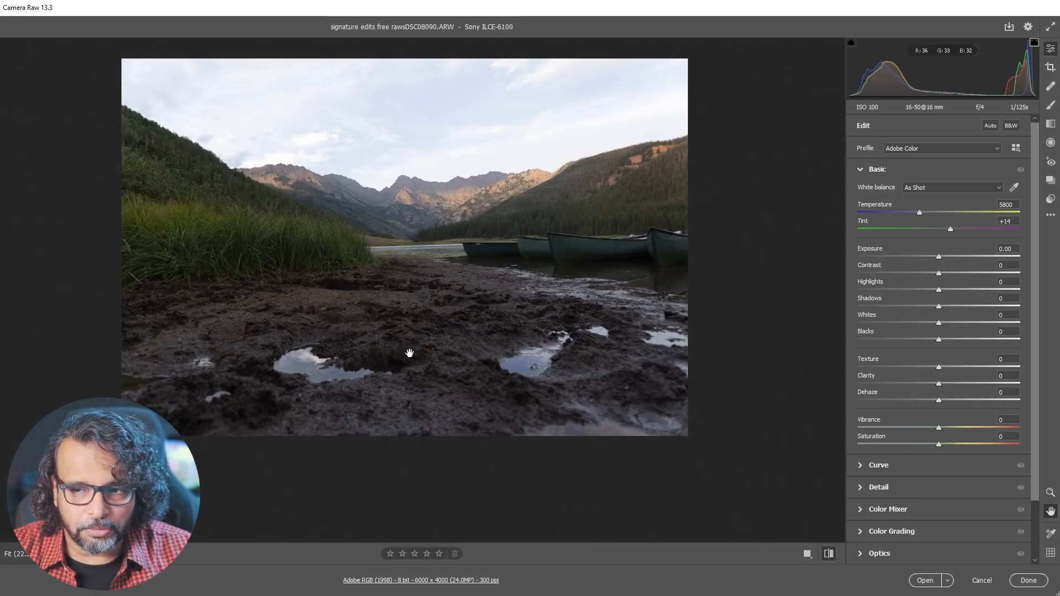
Compare a close-up of the mud in the default and edited versions, and return to the whole edited photo.
left_click_drag(406, 358, 449, 319)
key("z")
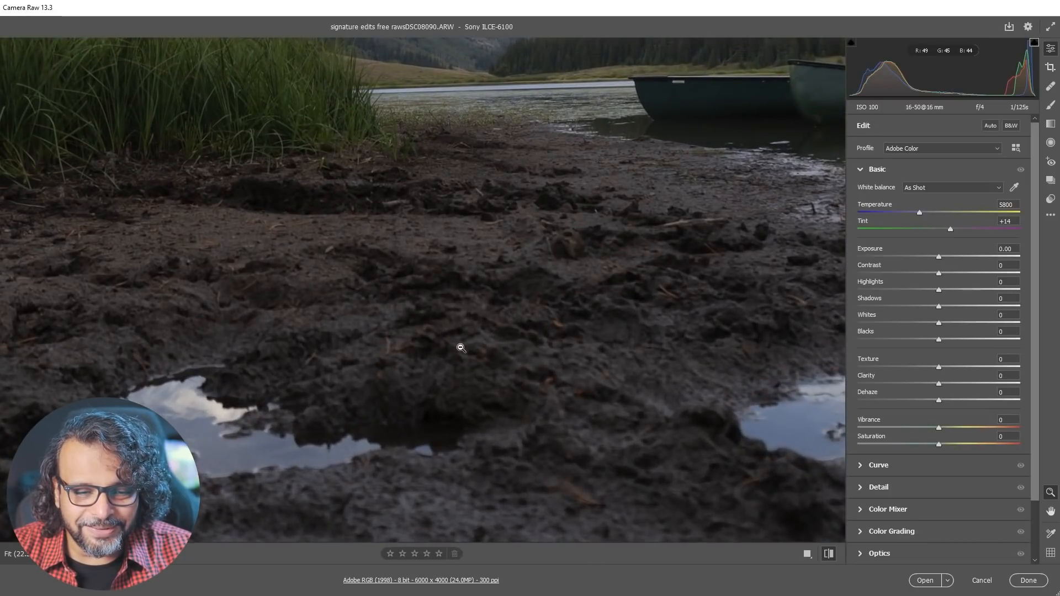
key("h")
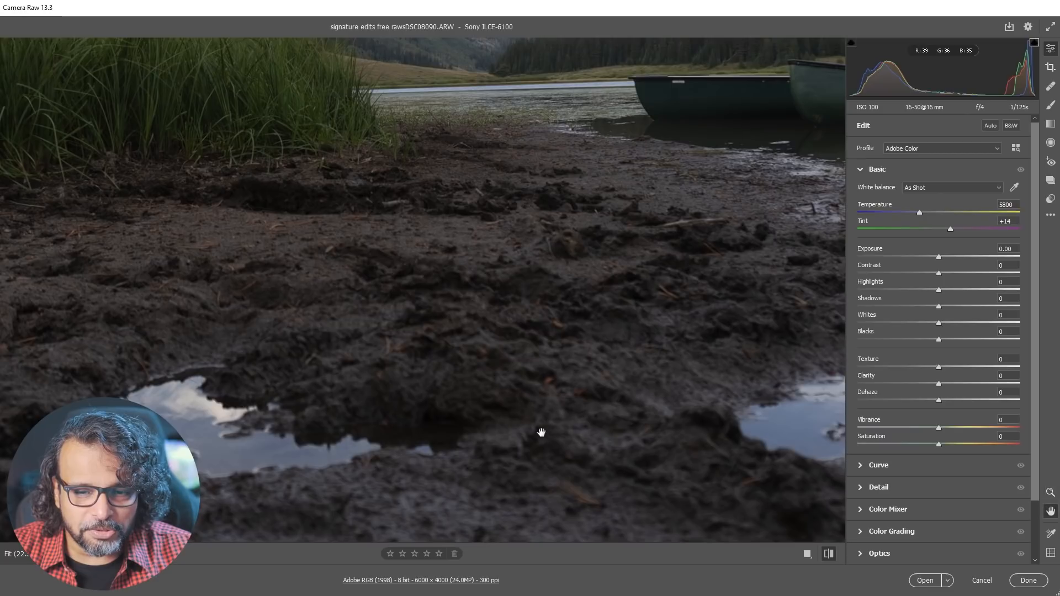
left_click(829, 555)
key("z")
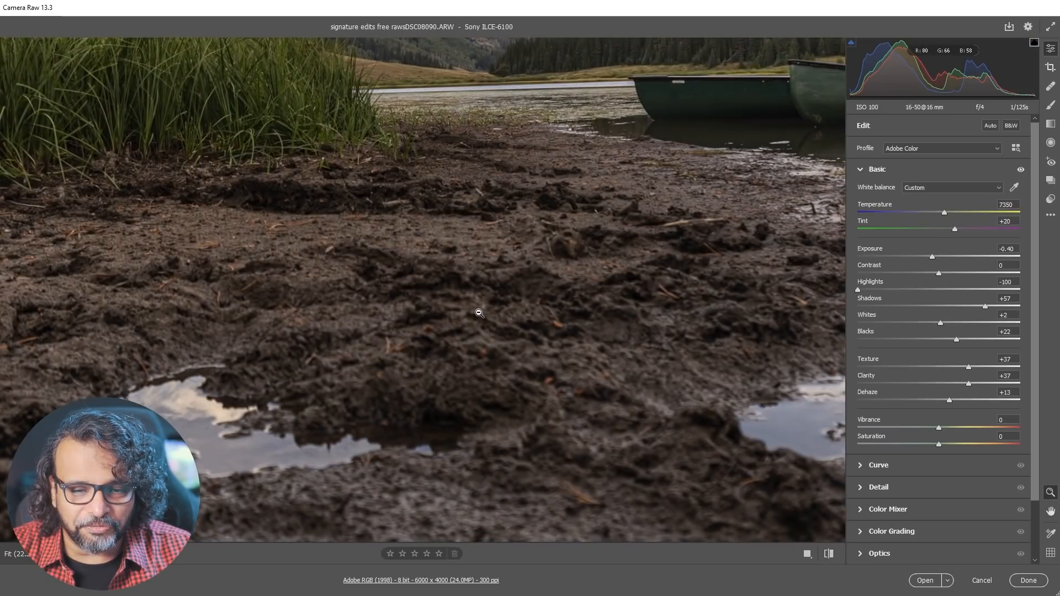
left_click(471, 313, "alt")
key("h")
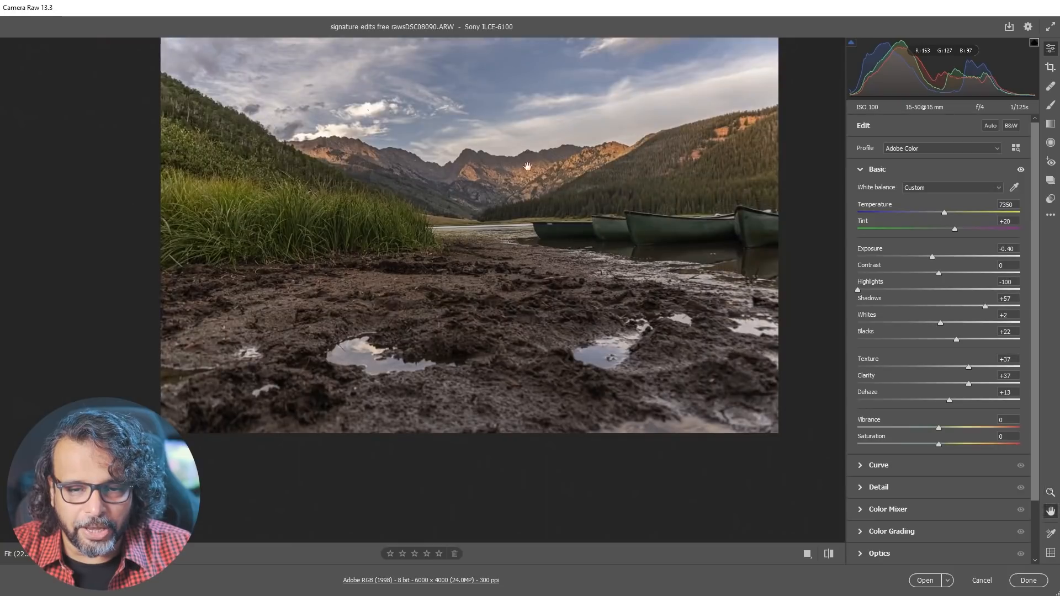
left_click_drag(504, 178, 494, 198)
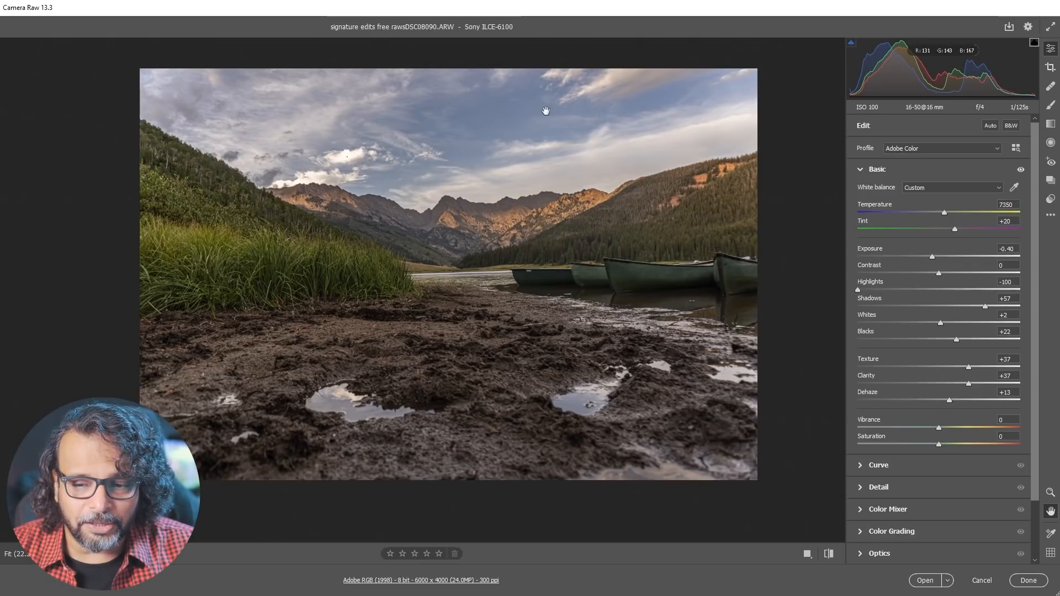
left_click(860, 169)
left_click(860, 169)
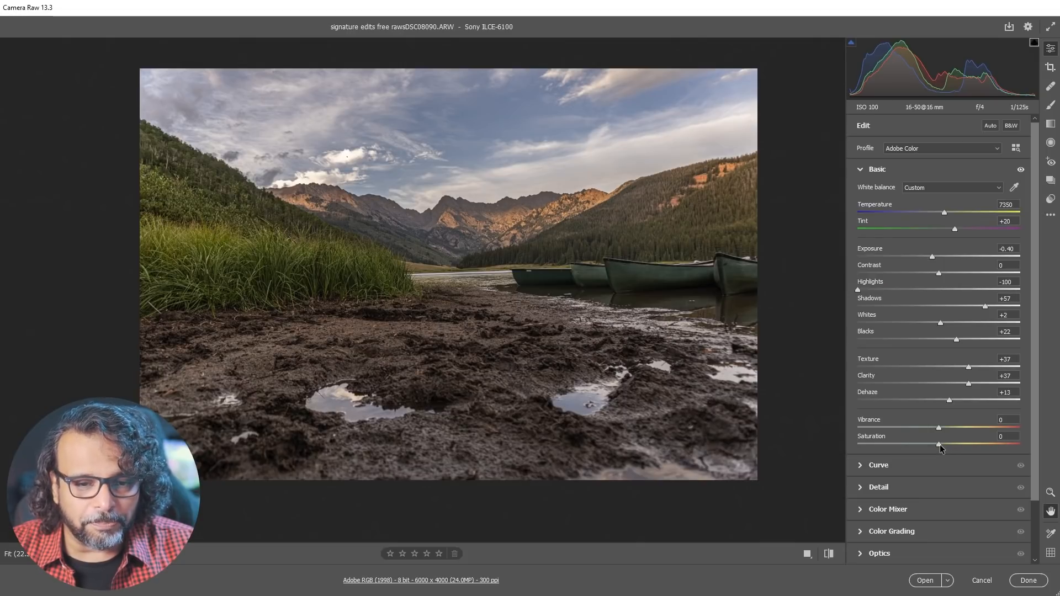
Try Saturation at +100, and set Vibrance to +53 and Saturation to +12.
left_click_drag(939, 445, 1006, 443)
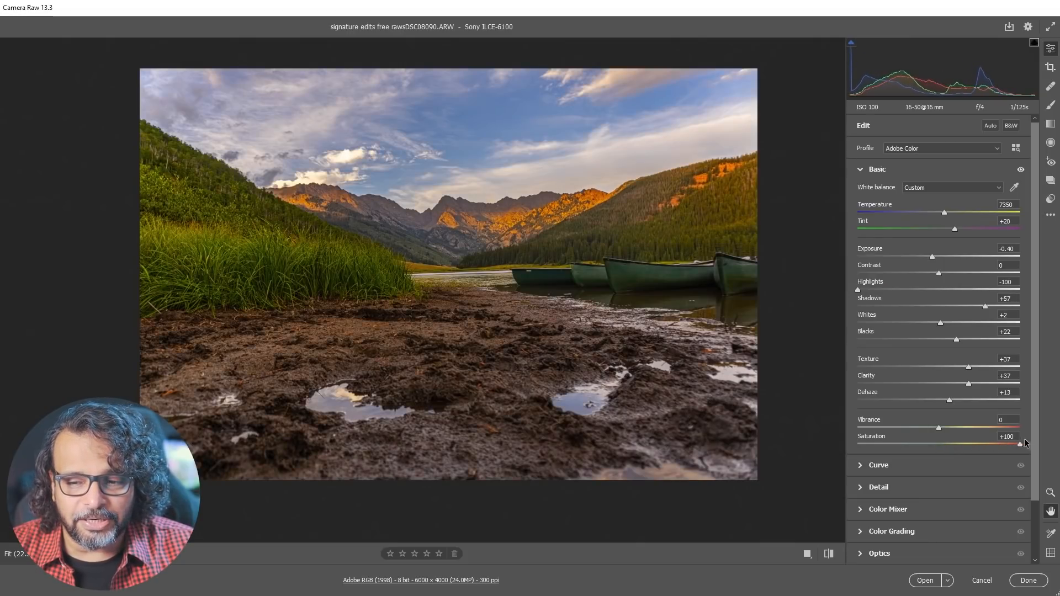
double_click(1020, 444)
left_click_drag(941, 429, 984, 426)
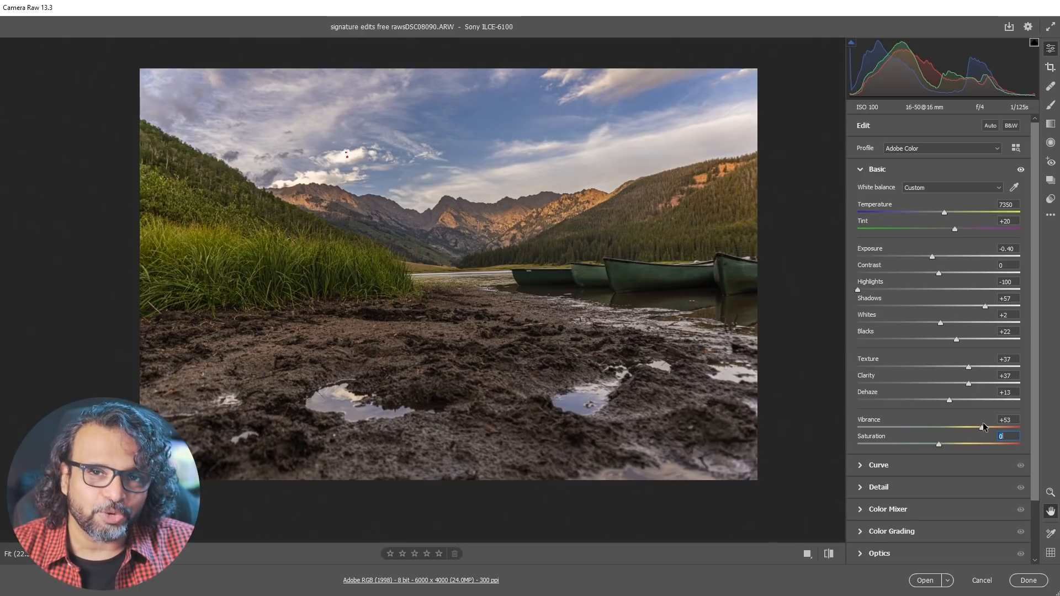
left_click_drag(942, 451, 947, 449)
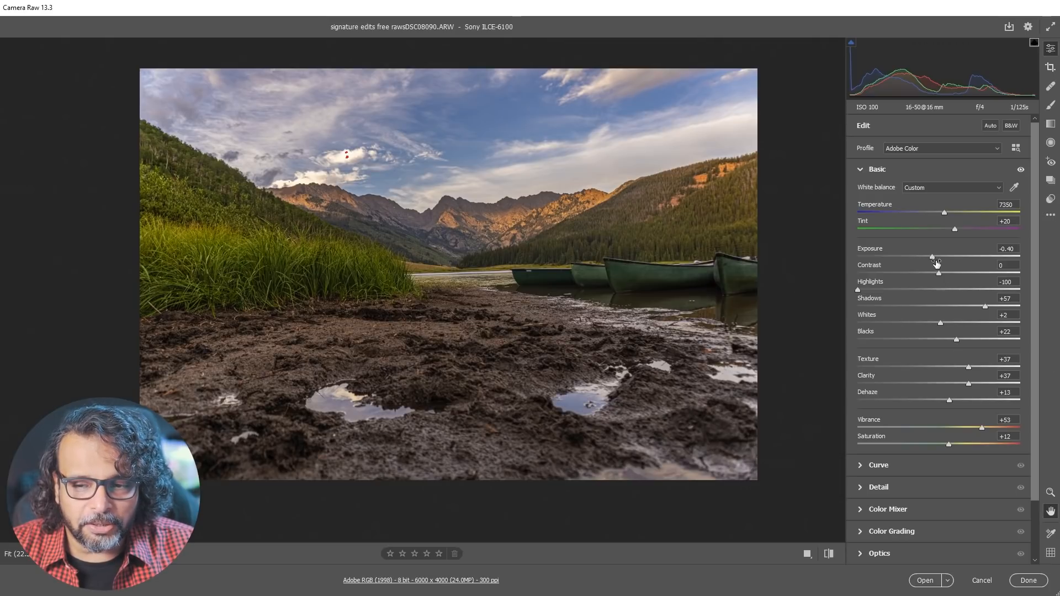
Lower Exposure to -0.60 and Whites to -4.
left_click_drag(934, 259, 931, 258)
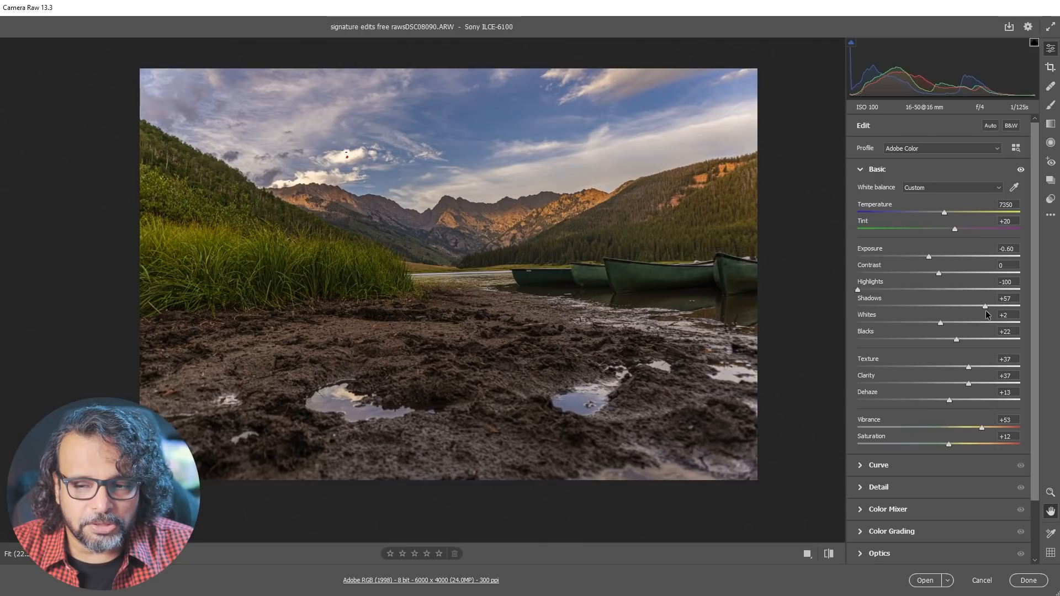
left_click_drag(940, 324, 936, 324)
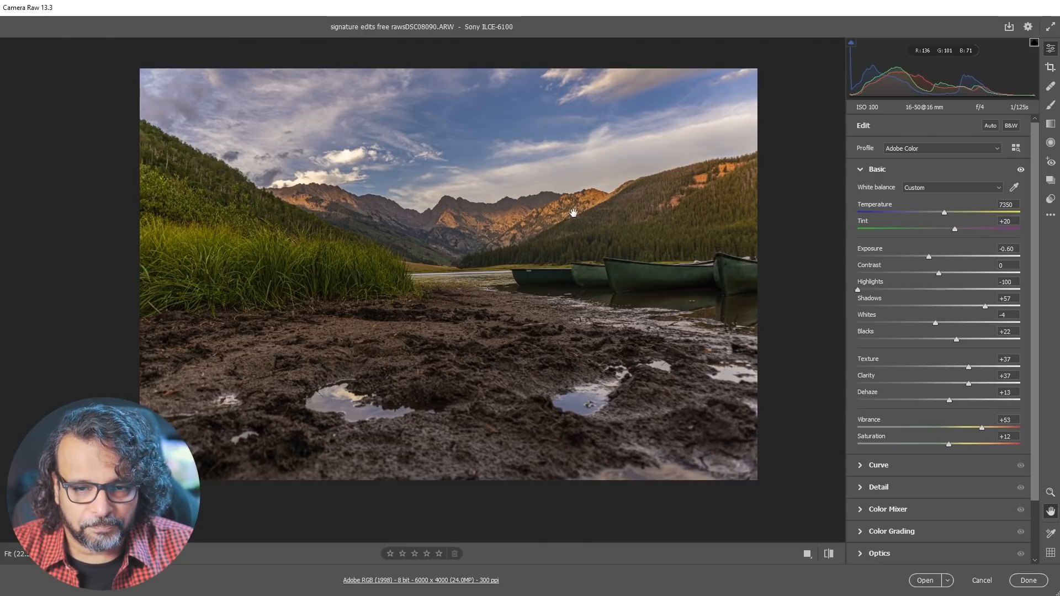
Compare the color-boosted landscape with its default settings and return to the edited version.
left_click(828, 555)
left_click(828, 555)
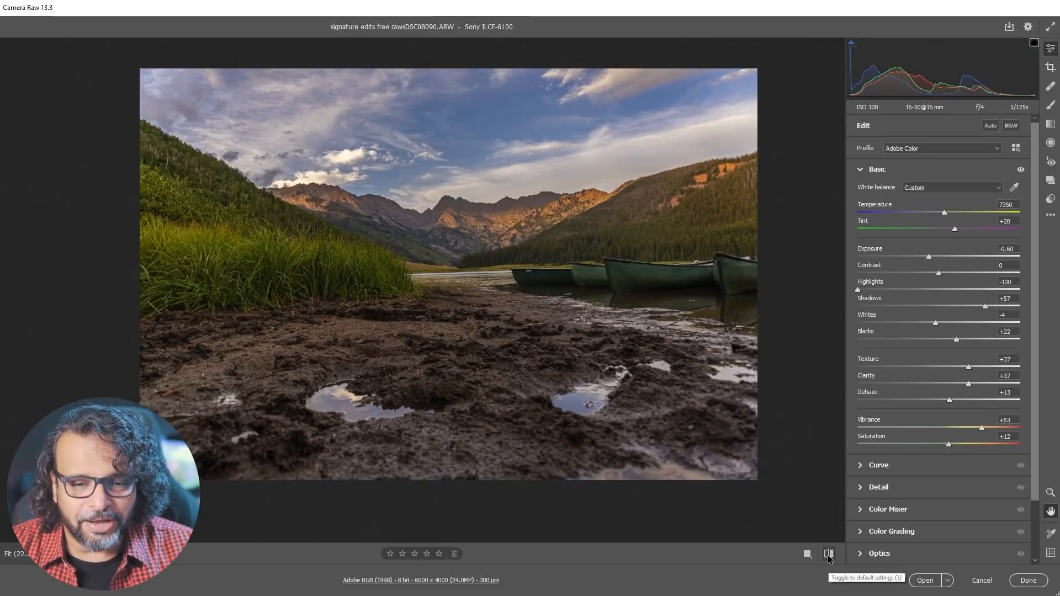
left_click_drag(557, 266, 556, 261)
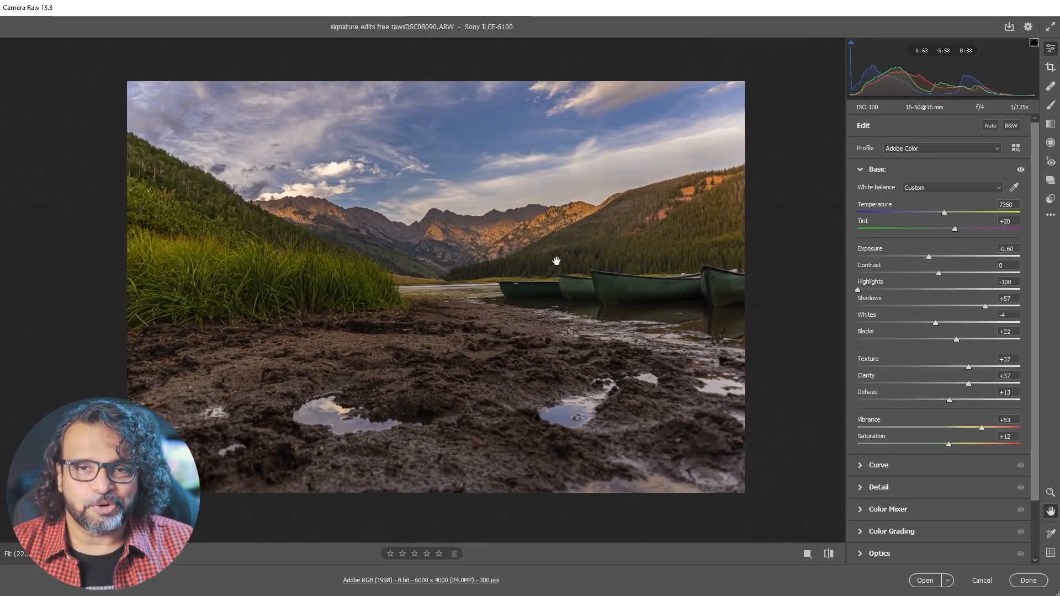